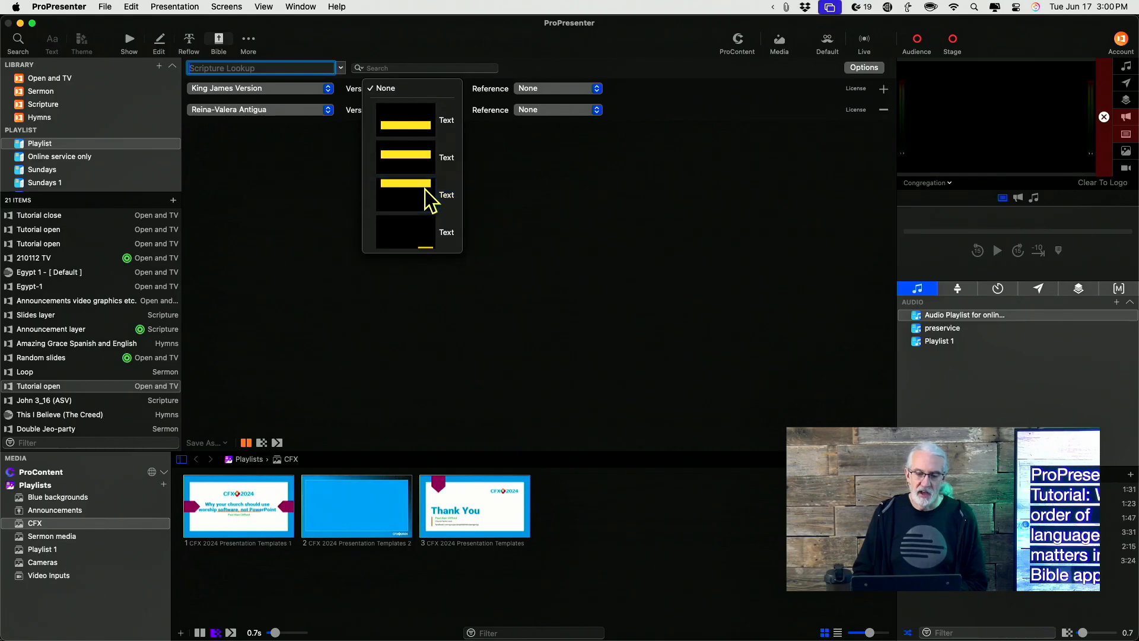
- Assign the King James verse to the upper text box, the Reina-Valera Antigua verse to the middle one, and its reference to the corner box
click(455, 116)
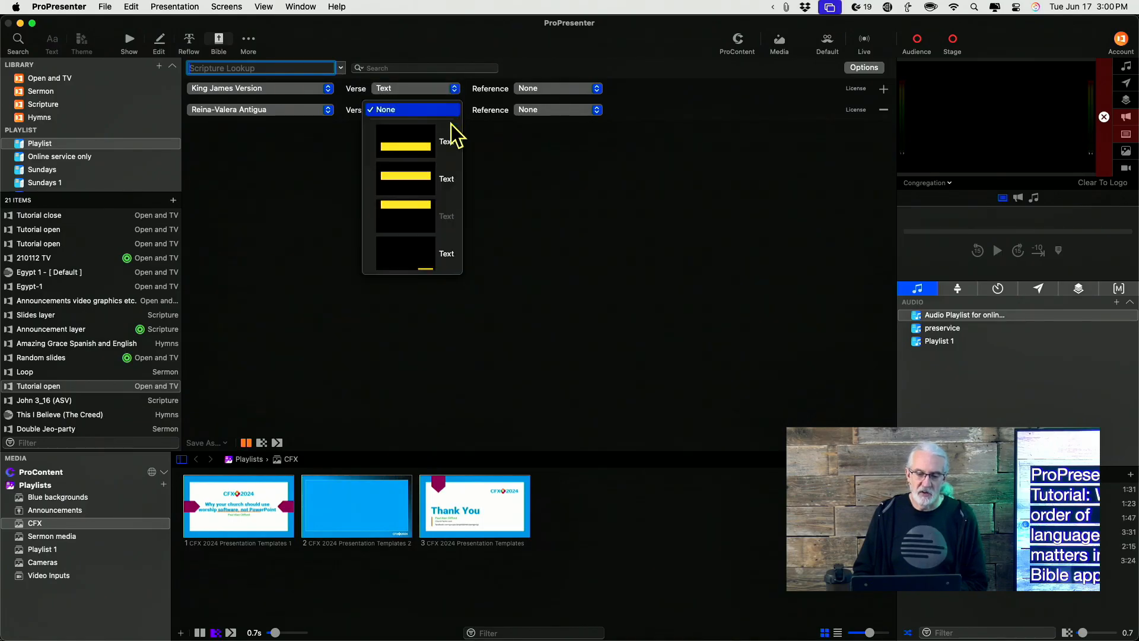
click(441, 178)
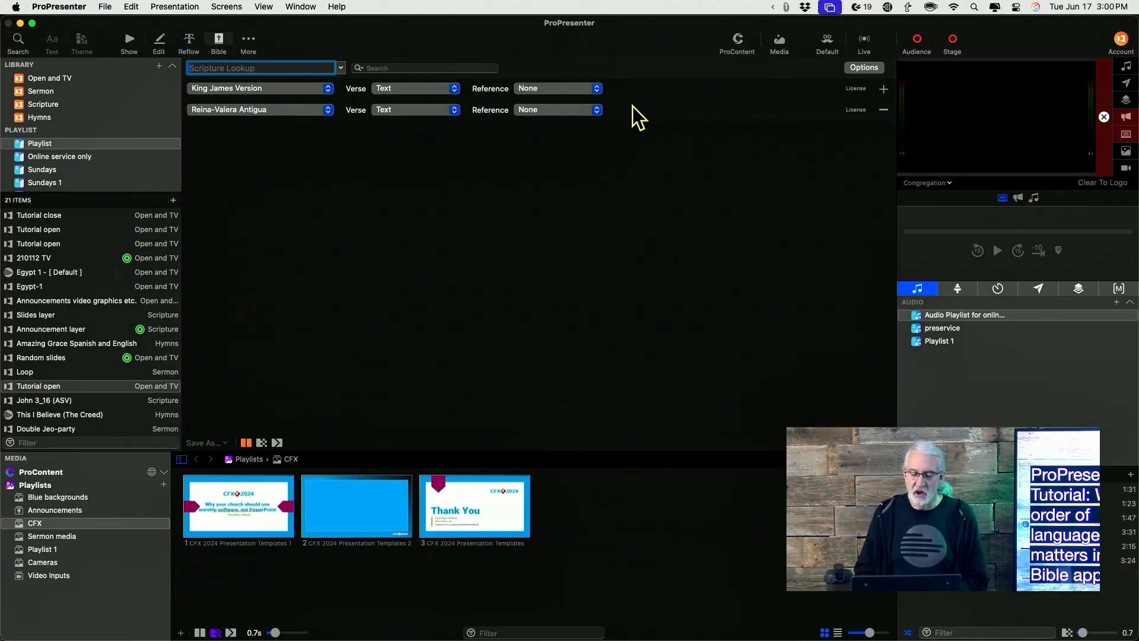
click(596, 110)
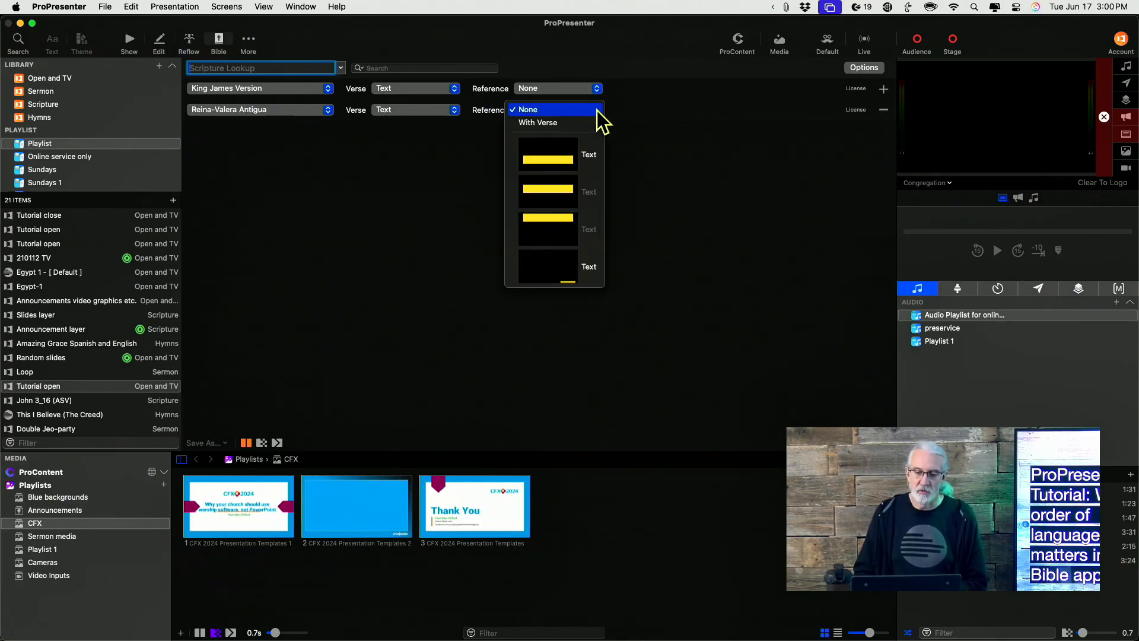
click(574, 266)
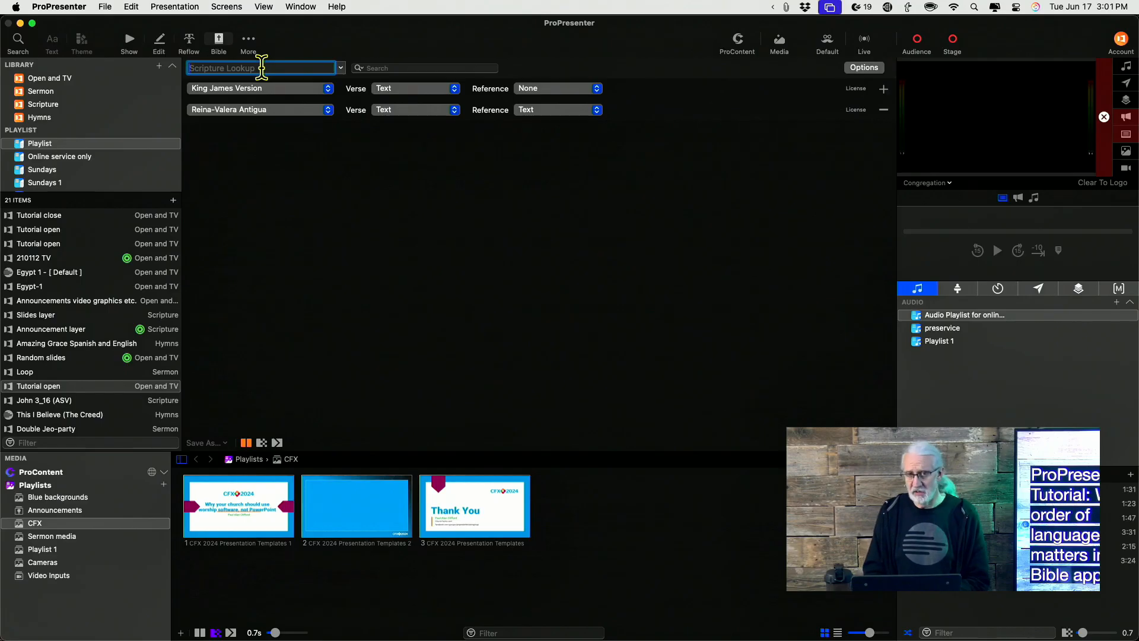
- Look up the scripture passage Acts 26:24
text(Acts 26:2)
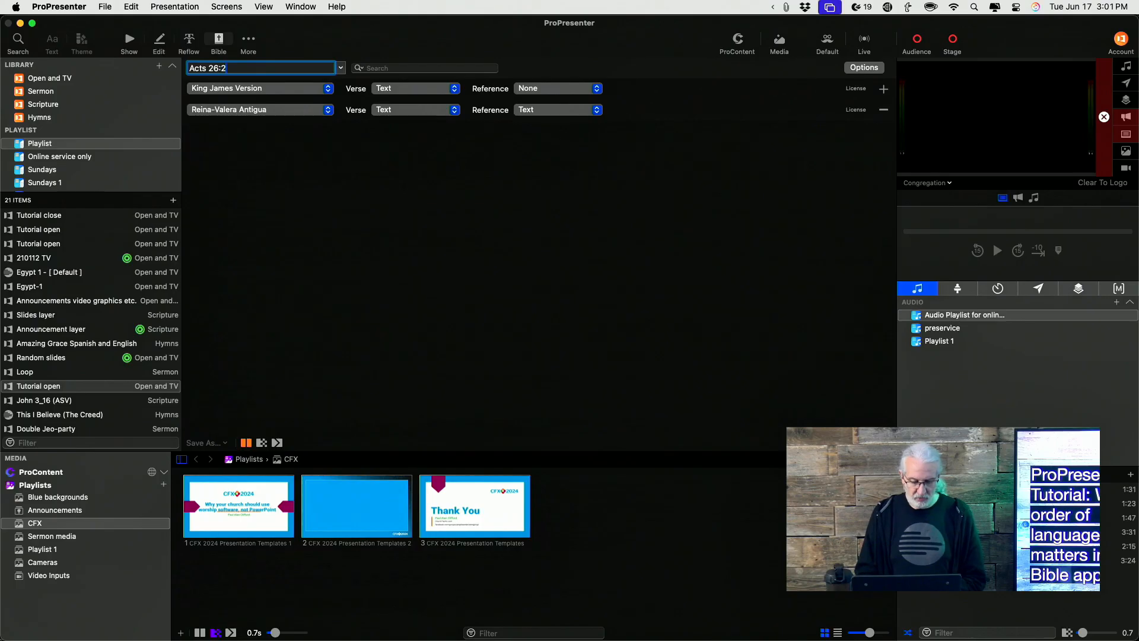
text(4)
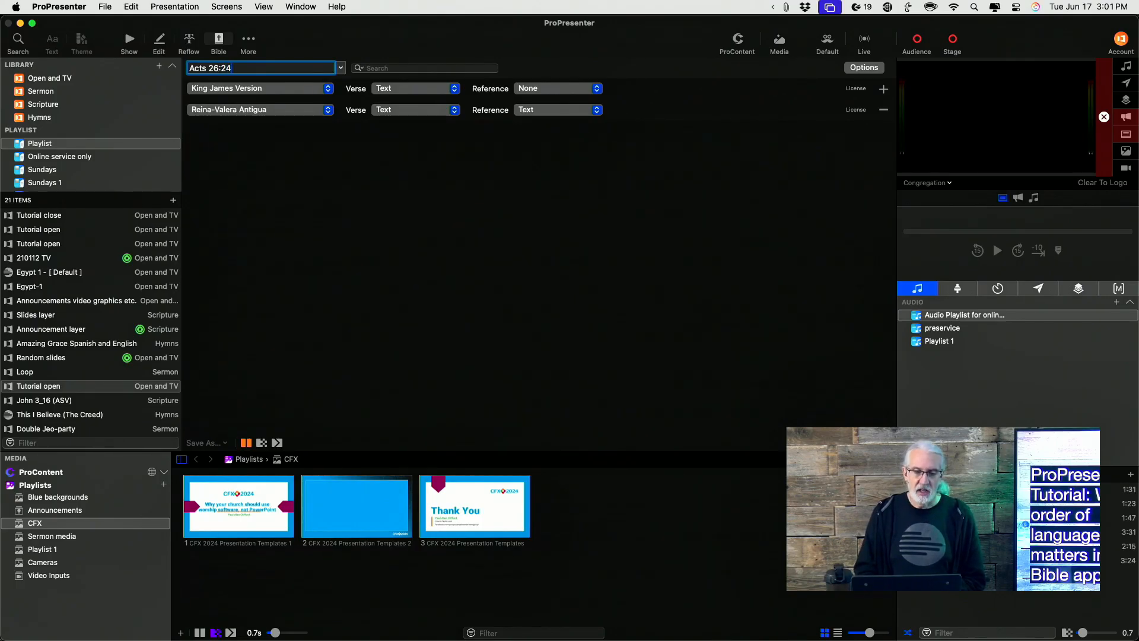
key(Return)
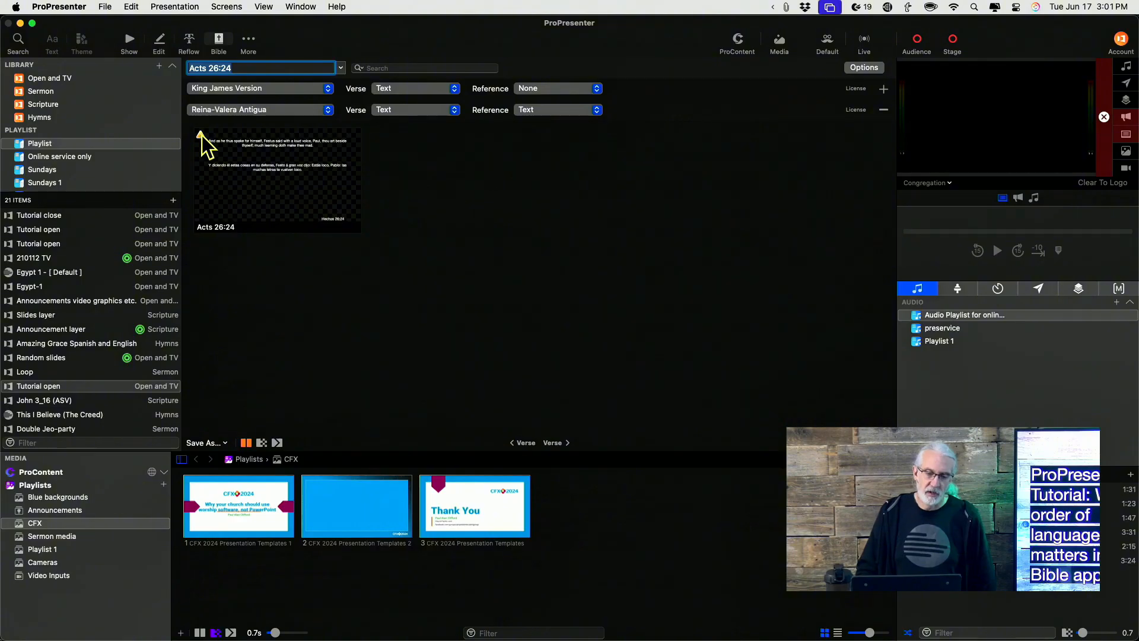
mouse_move(200, 134)
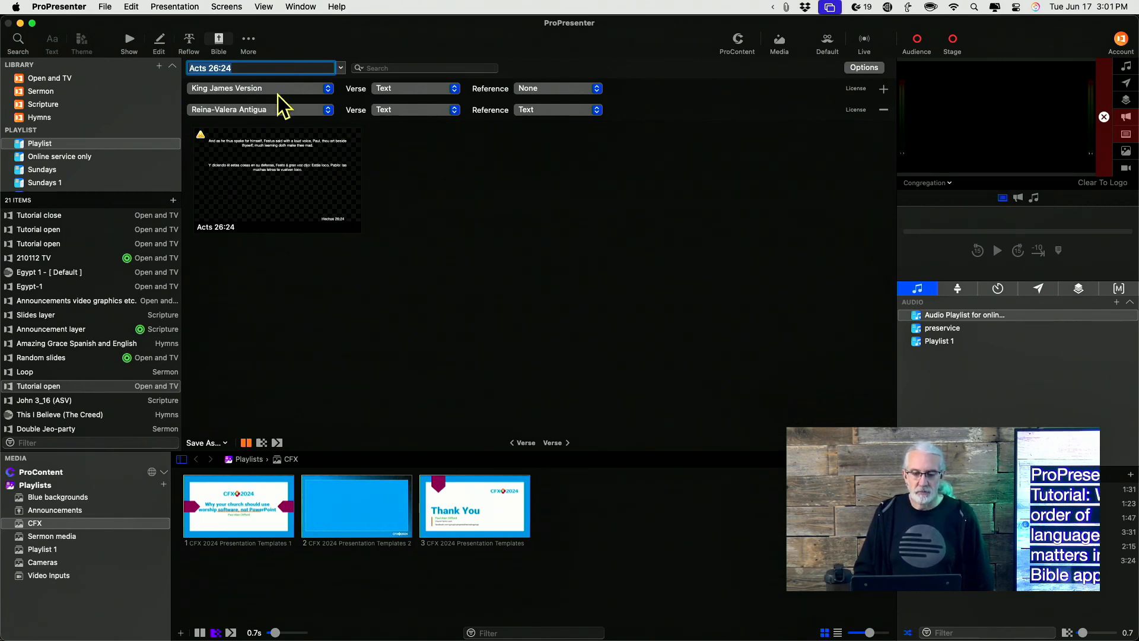
- Try to look up the Spanish reference Mateo 3:16 with King James Version as the first translation
click(255, 66)
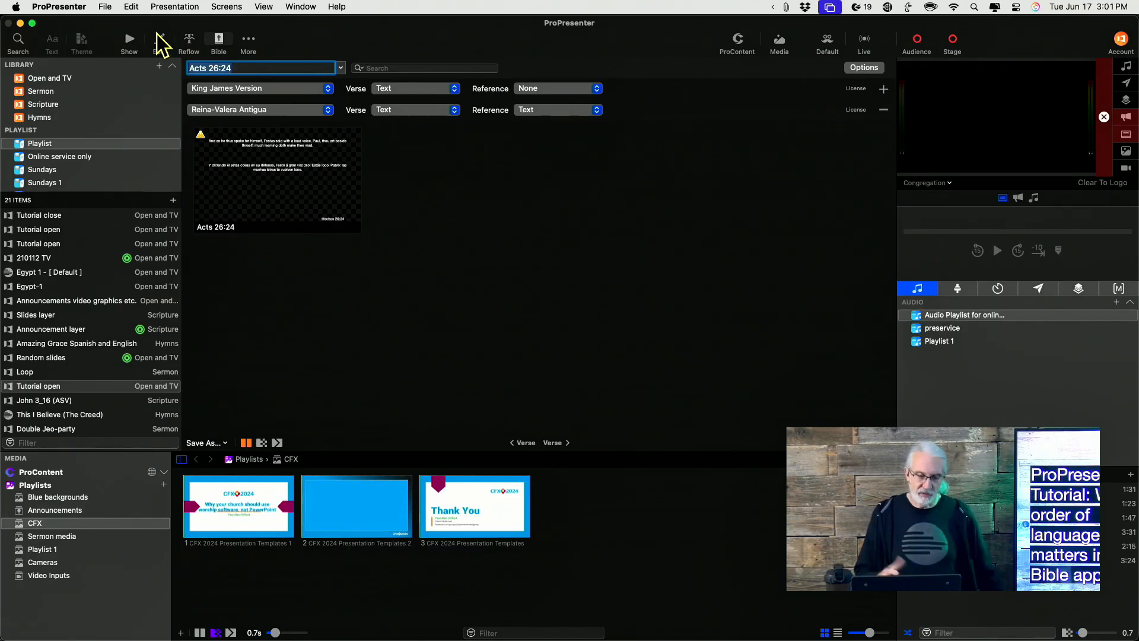
key(super+a)
text(M)
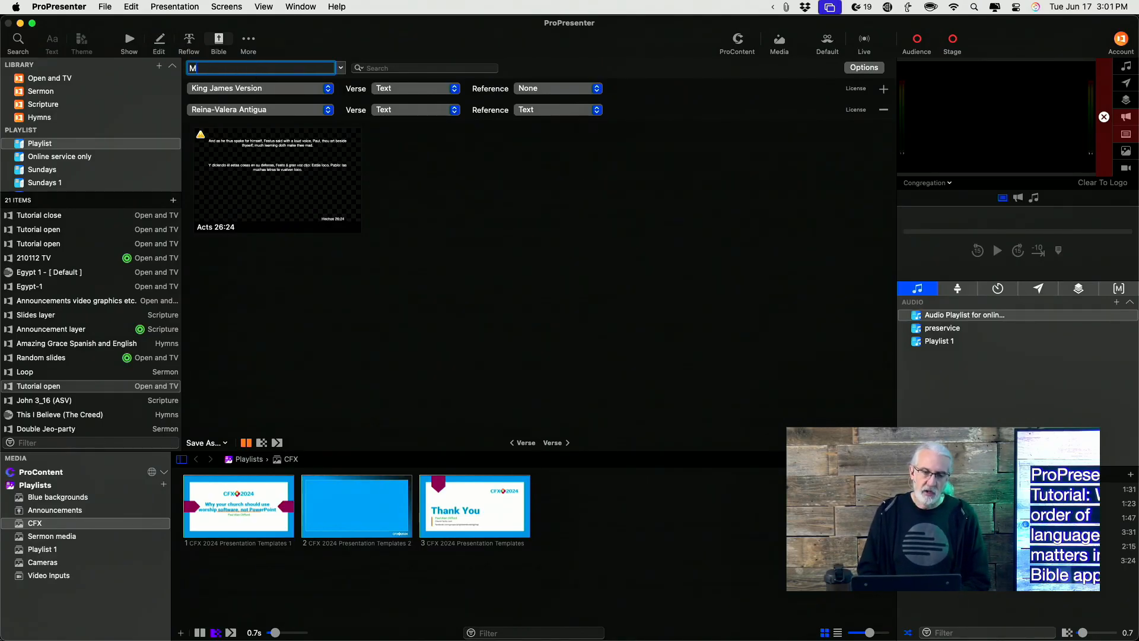
text(ate)
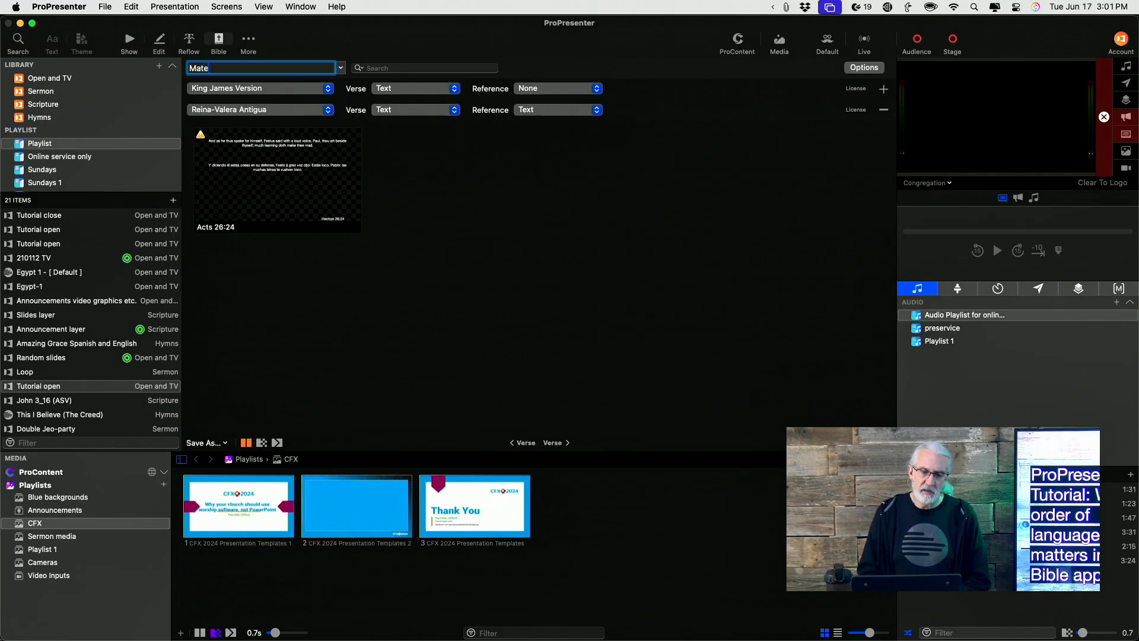
text(o 3)
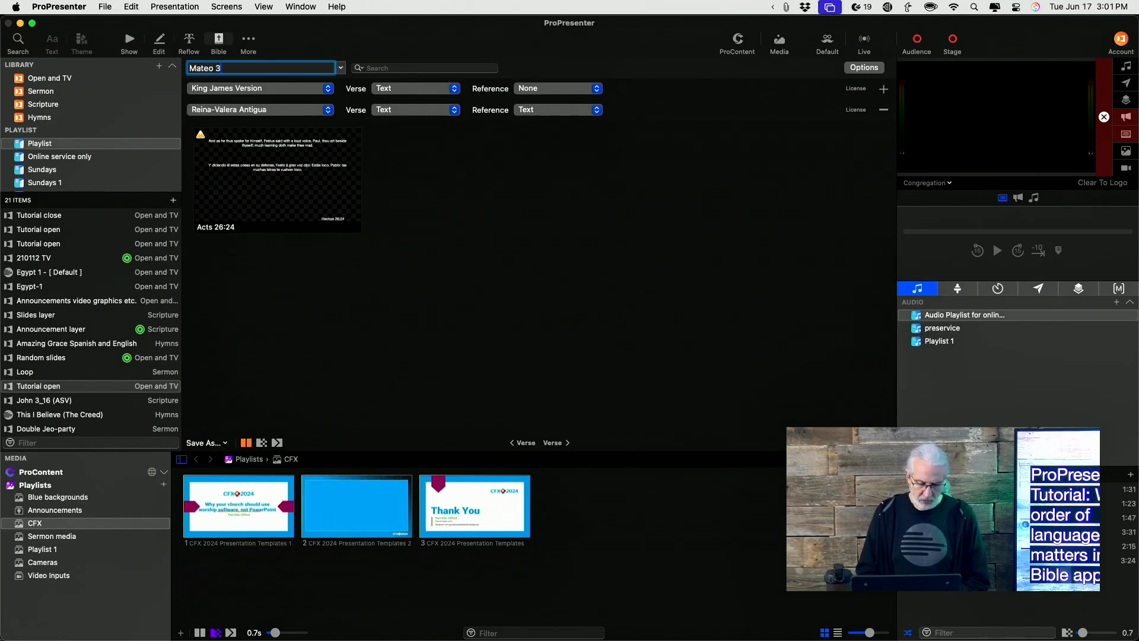
text(:16)
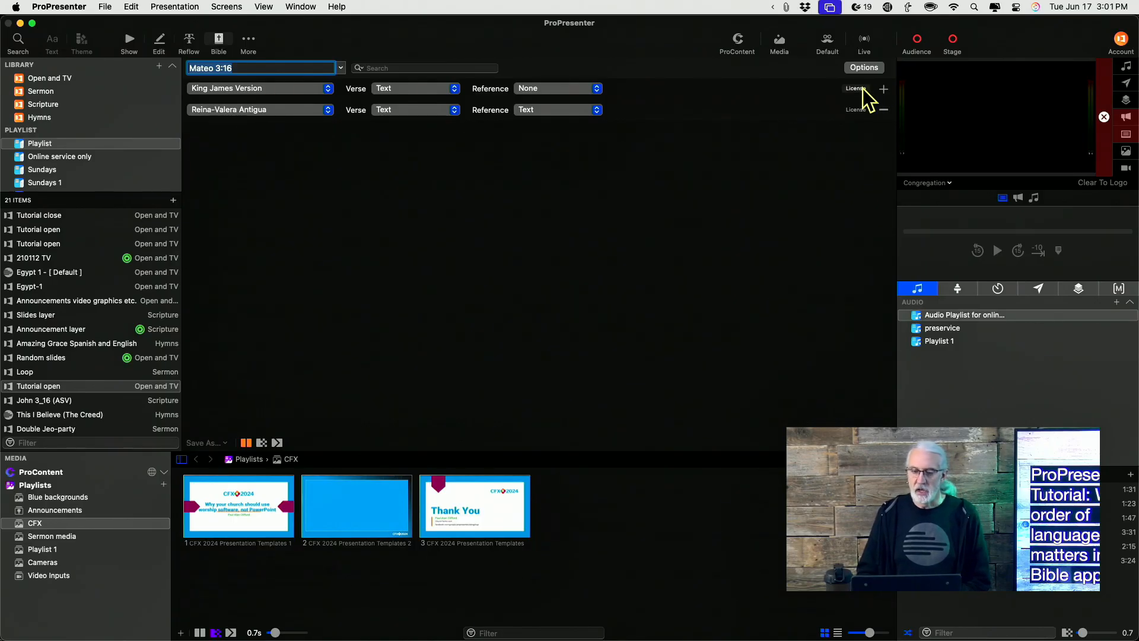
- Set the second translation to Tischendorf's Eighth Edition GNT and the first to Reina-Valera Antigua, and look up Mateo 3:16 again
click(326, 112)
click(305, 149)
click(328, 89)
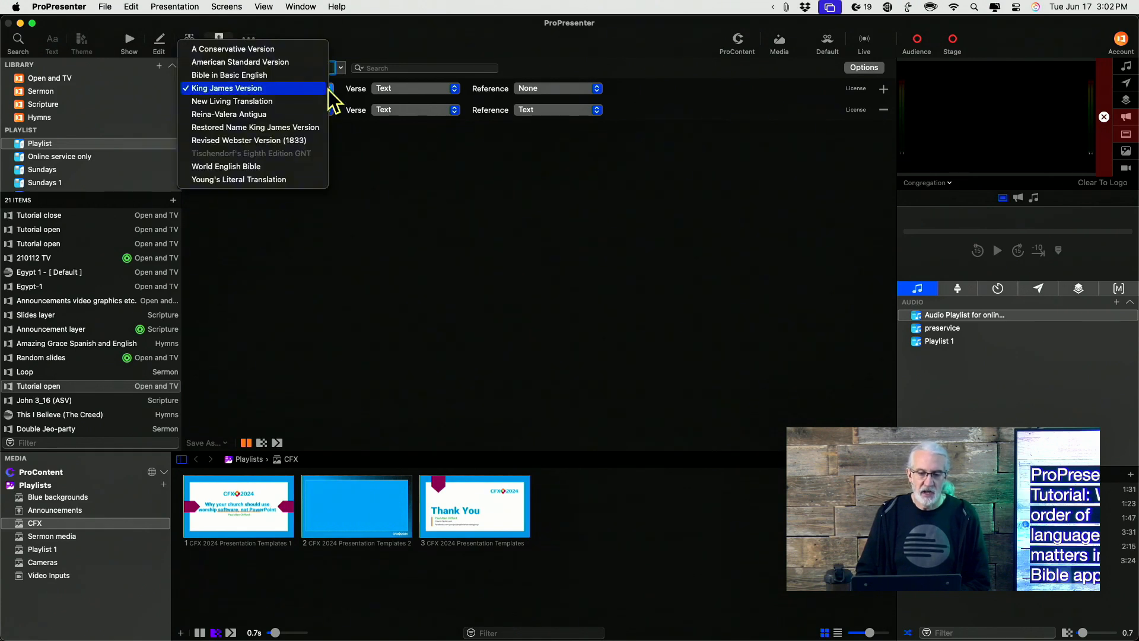
click(312, 121)
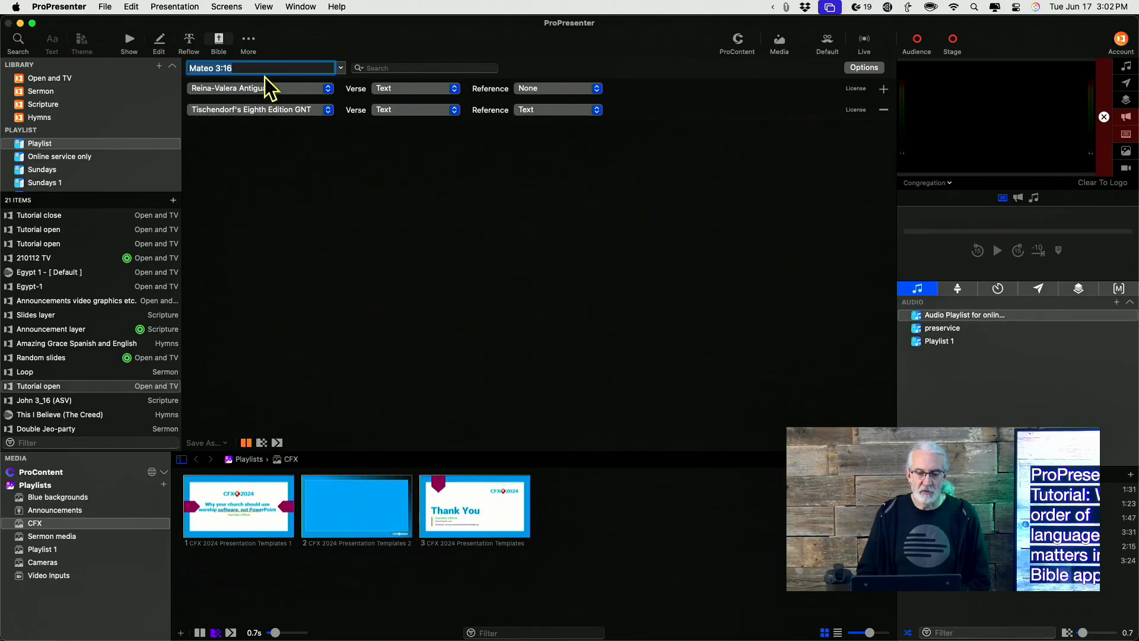
click(259, 69)
key(Return)
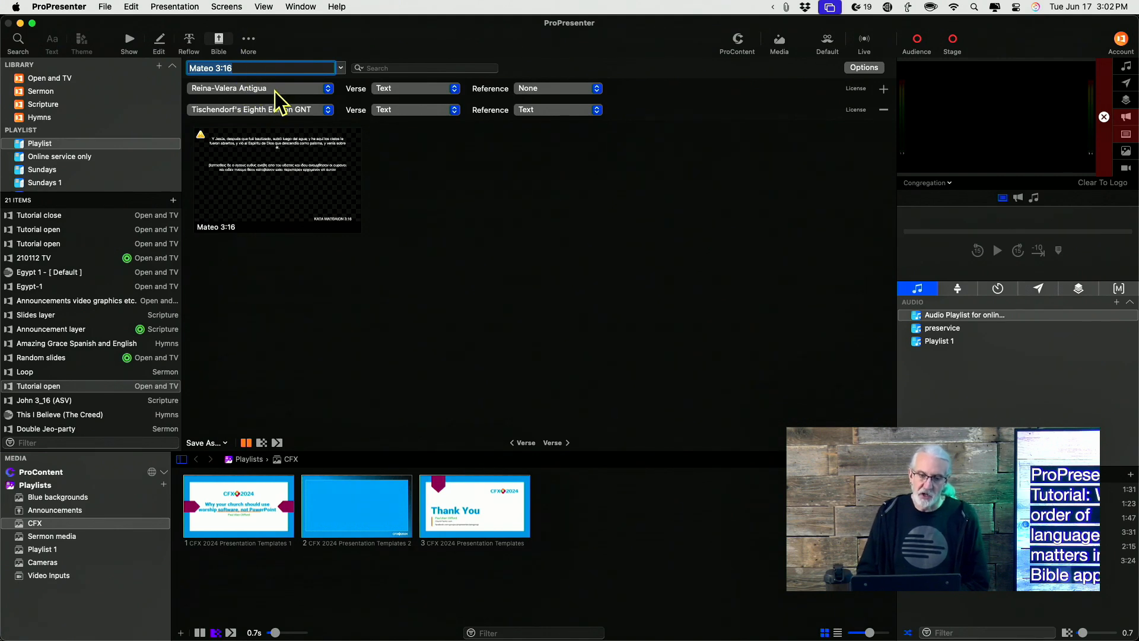
- Set the first translation to King James Version and the second to Reina-Valera Antigua for the looked-up passage
click(328, 89)
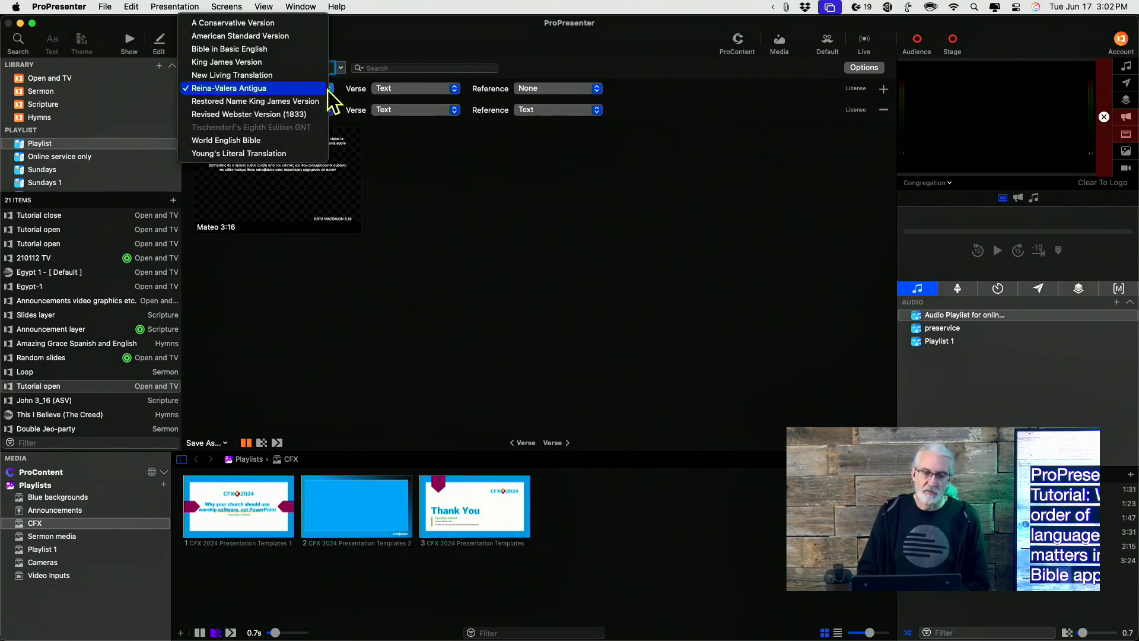
click(305, 62)
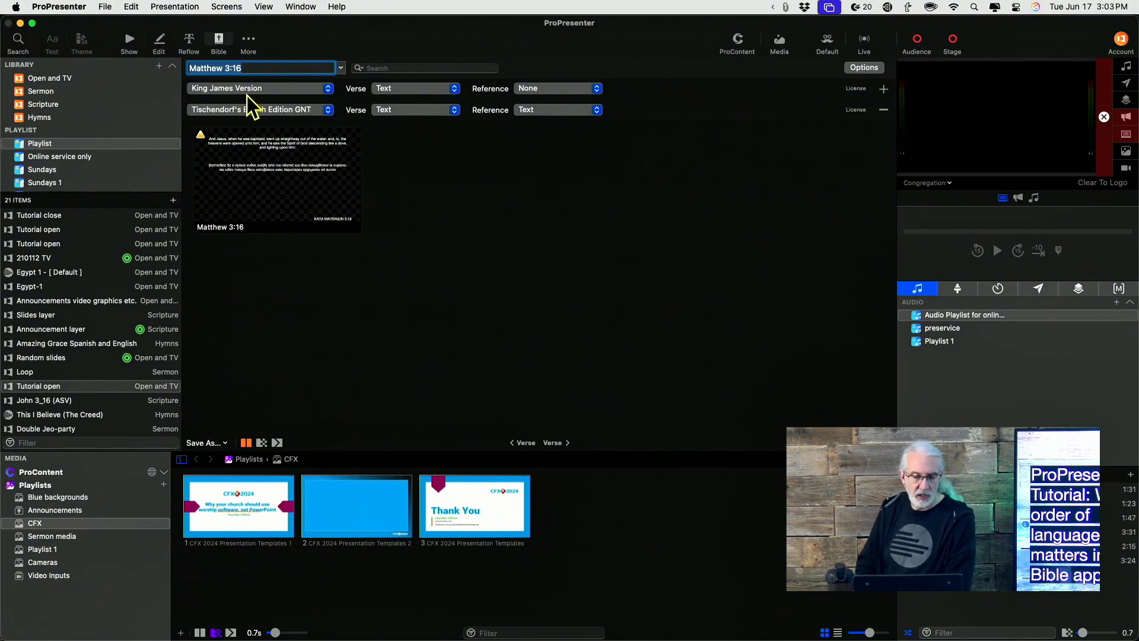
click(326, 112)
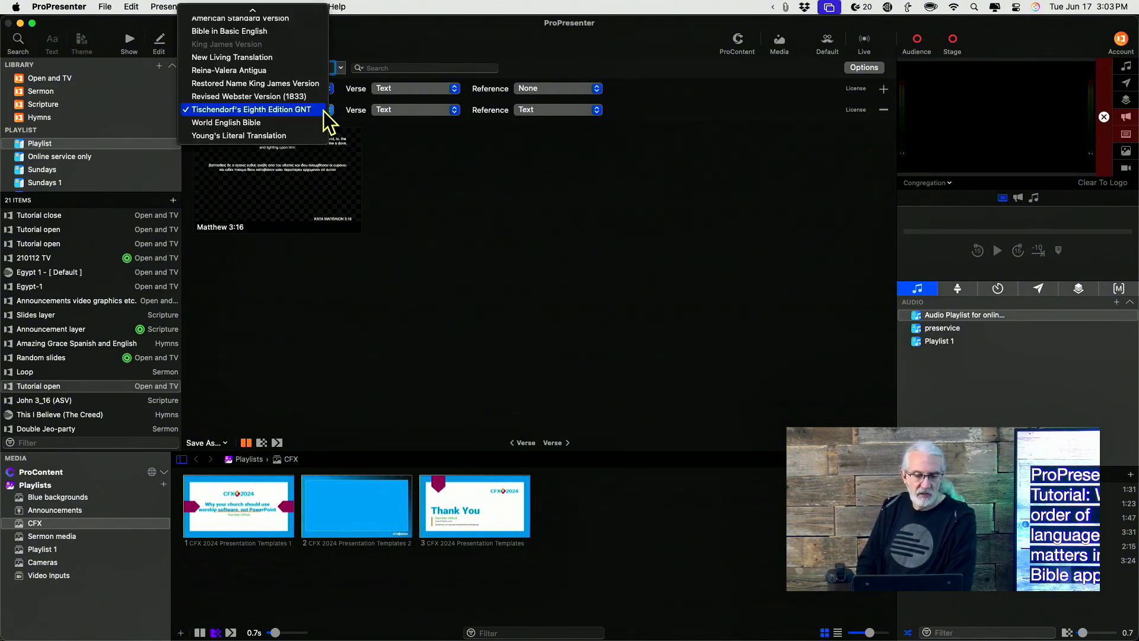
click(299, 71)
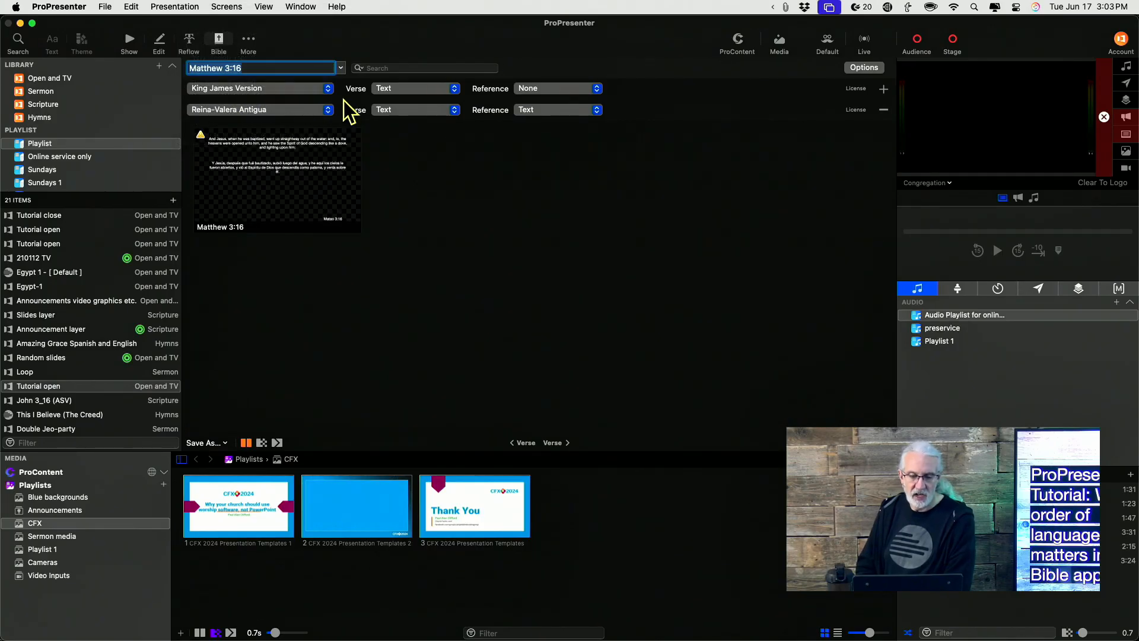
- Set the King James Version verse text box to None and clear the scripture lookup
click(454, 88)
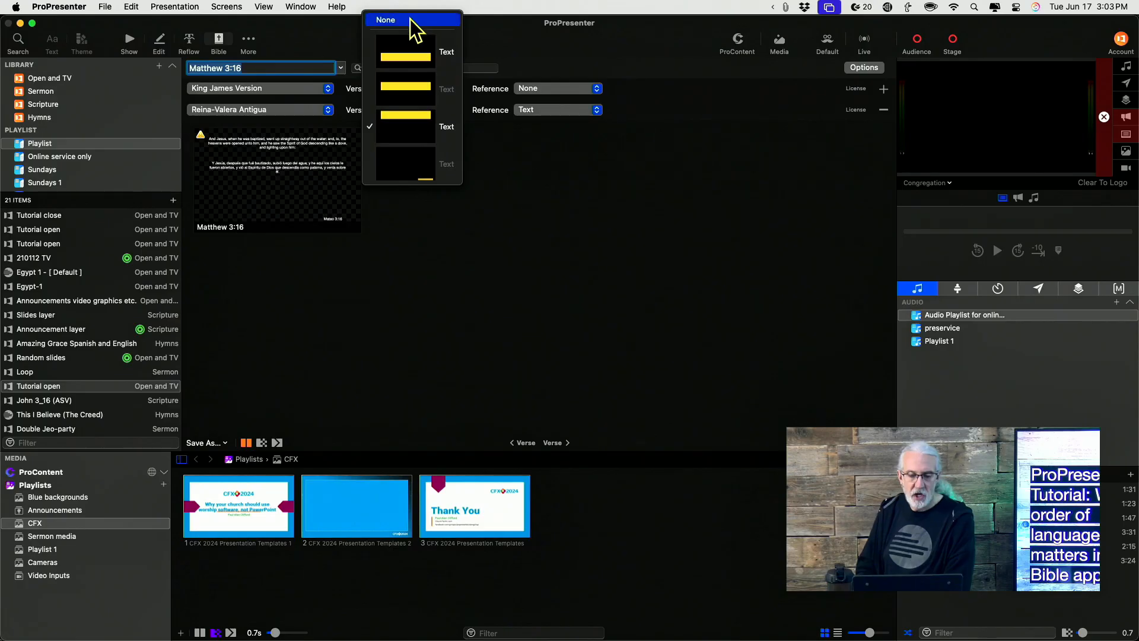
click(411, 20)
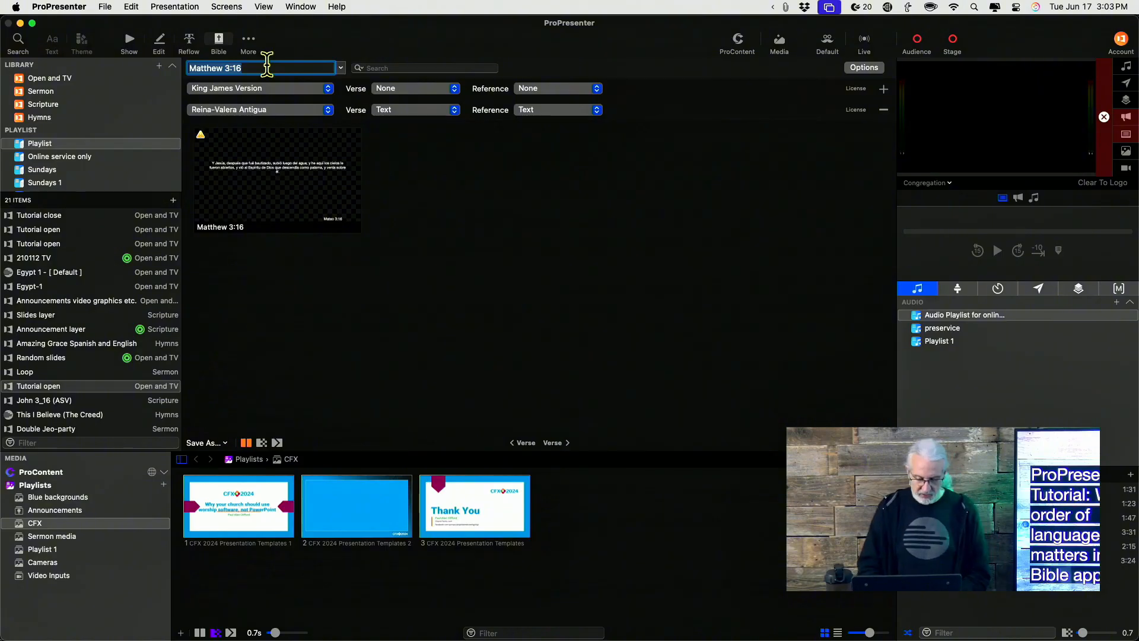
key(BackSpace)
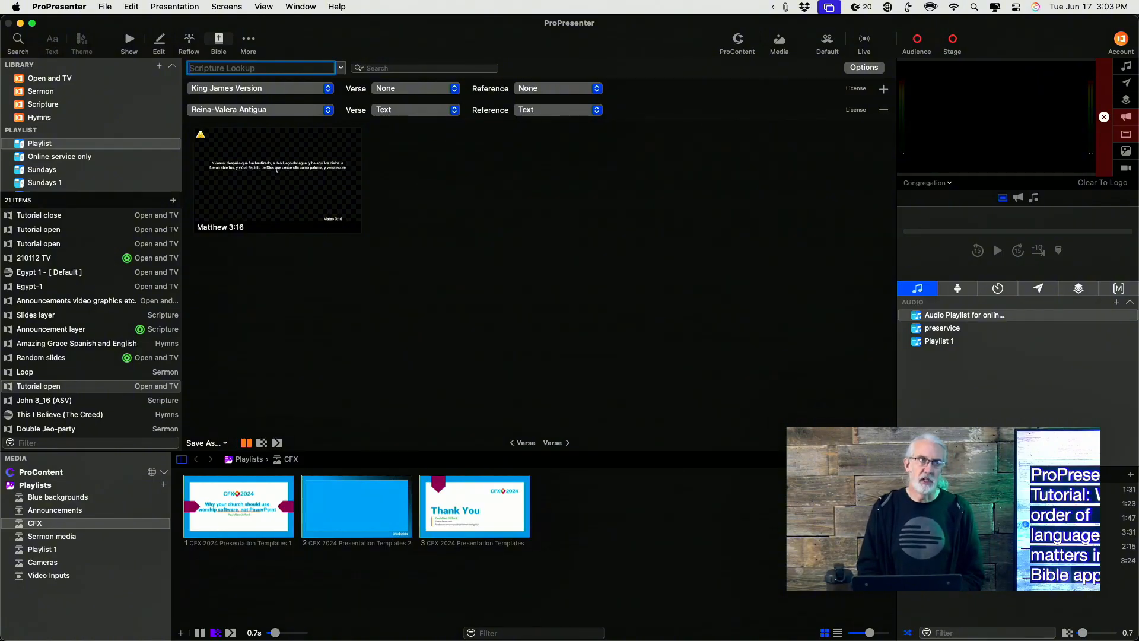
text(Mar)
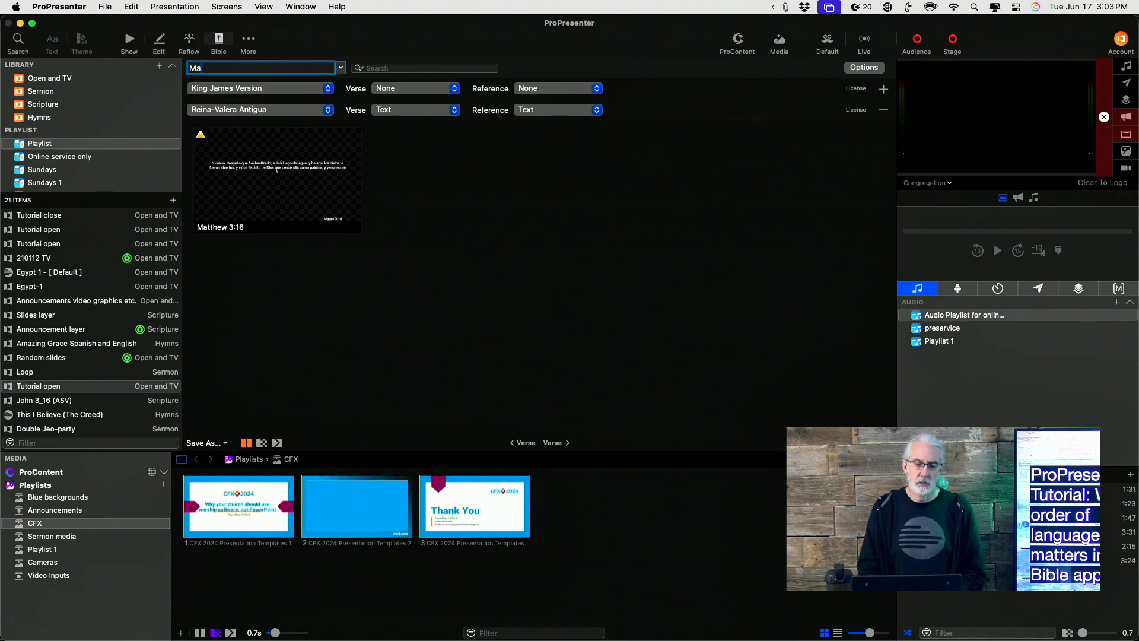
key(BackSpace)
key(BackSpace)
key(BackSpace)
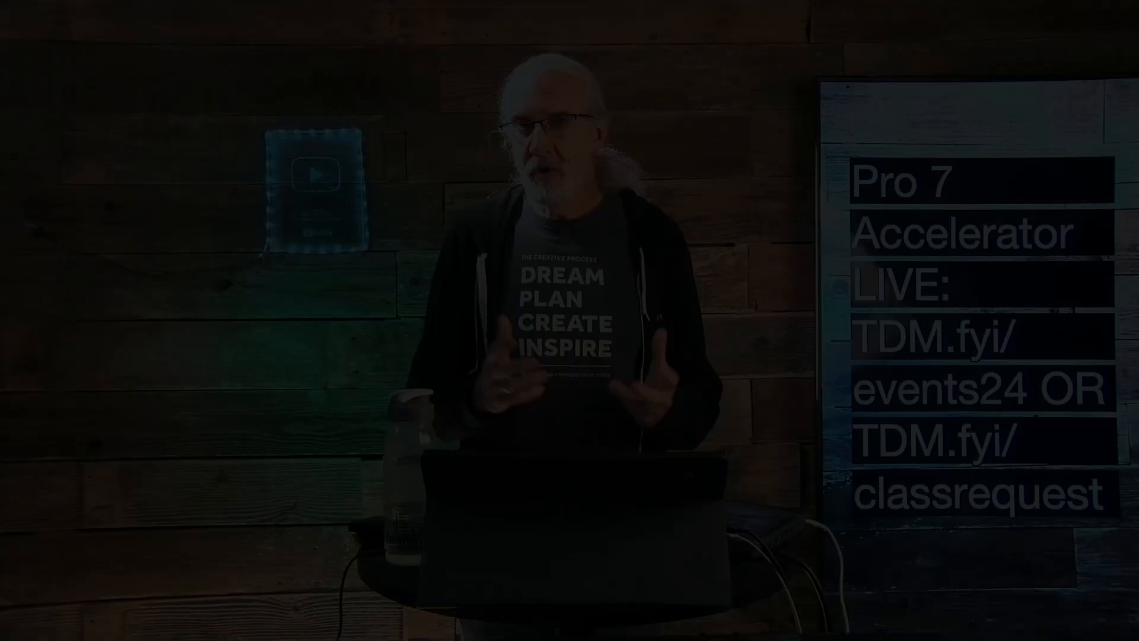
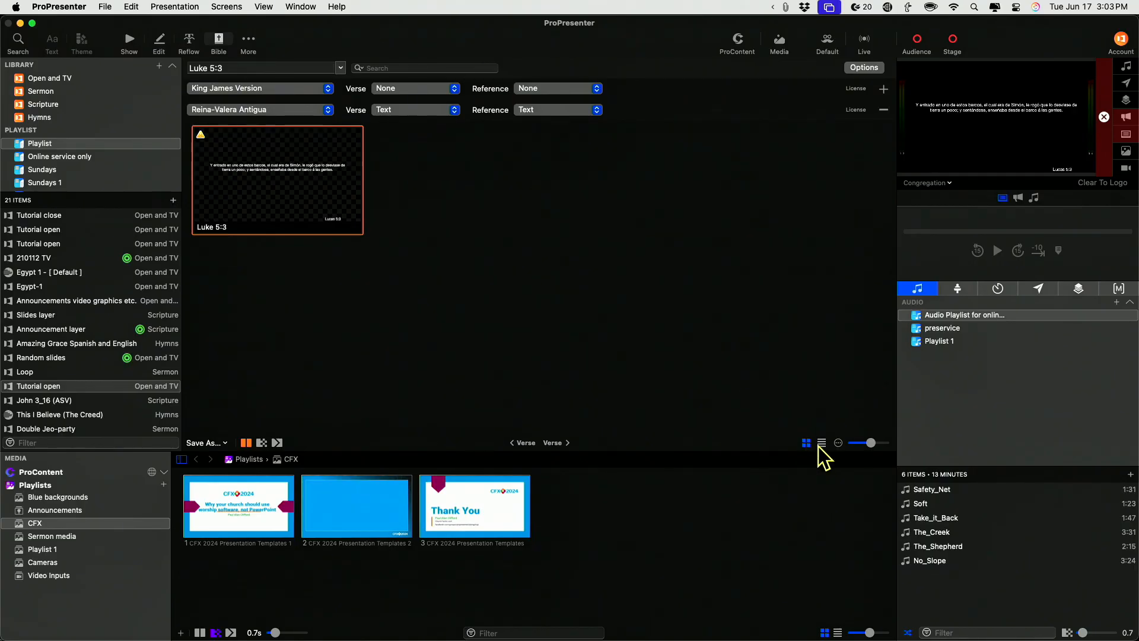
- Compare the list and grid views of the Luke 5:3 slide and inspect the Bible slide options
click(822, 442)
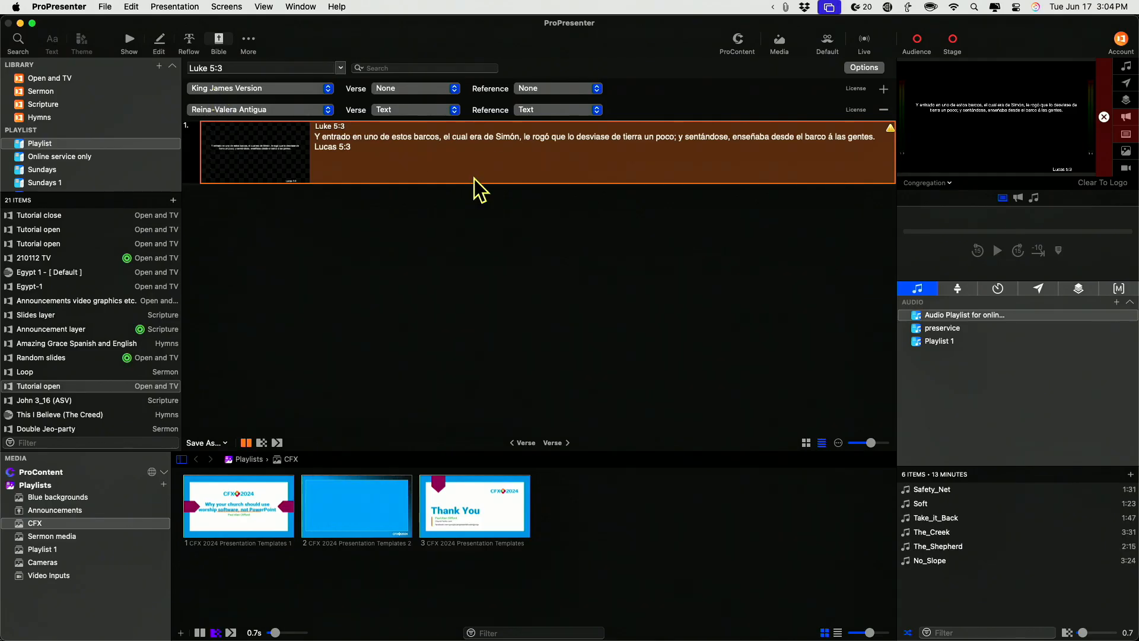
click(807, 443)
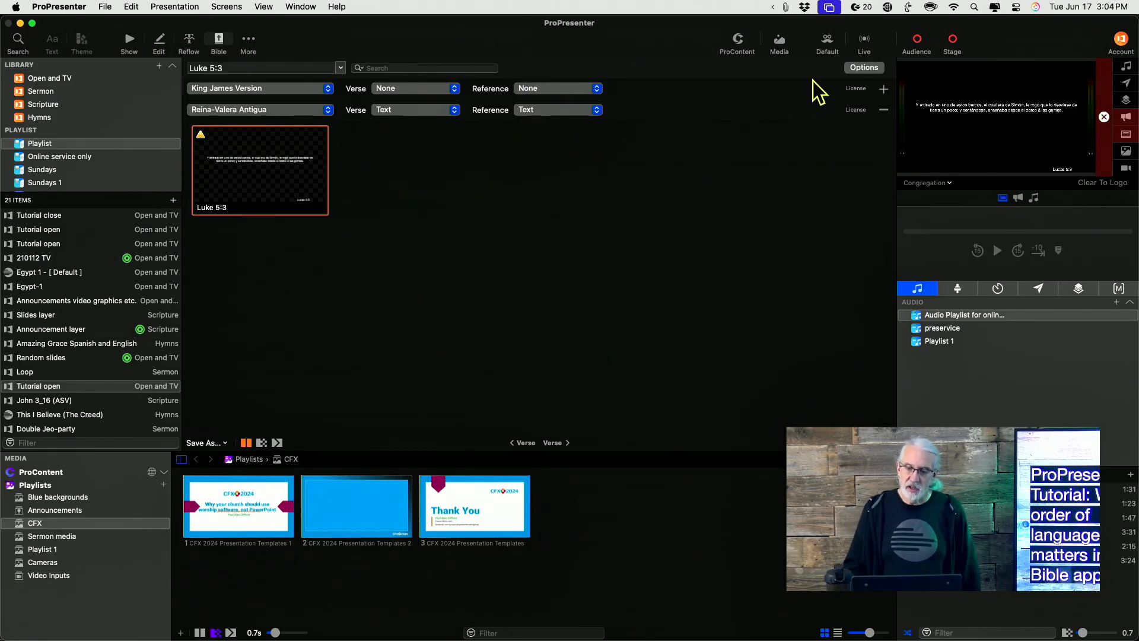
click(865, 67)
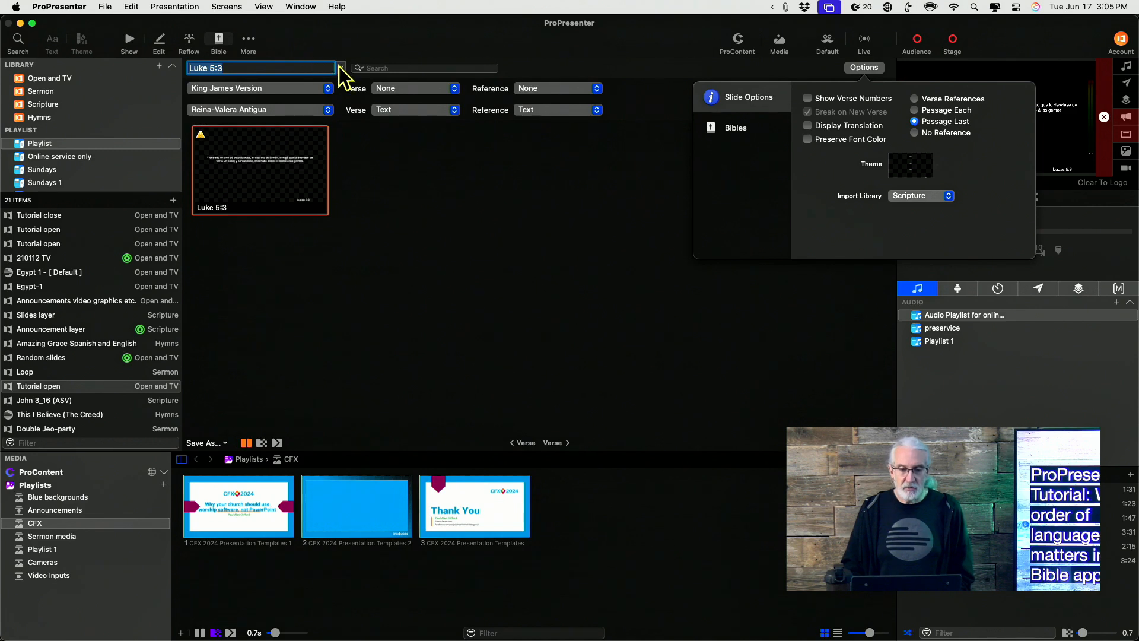
click(621, 63)
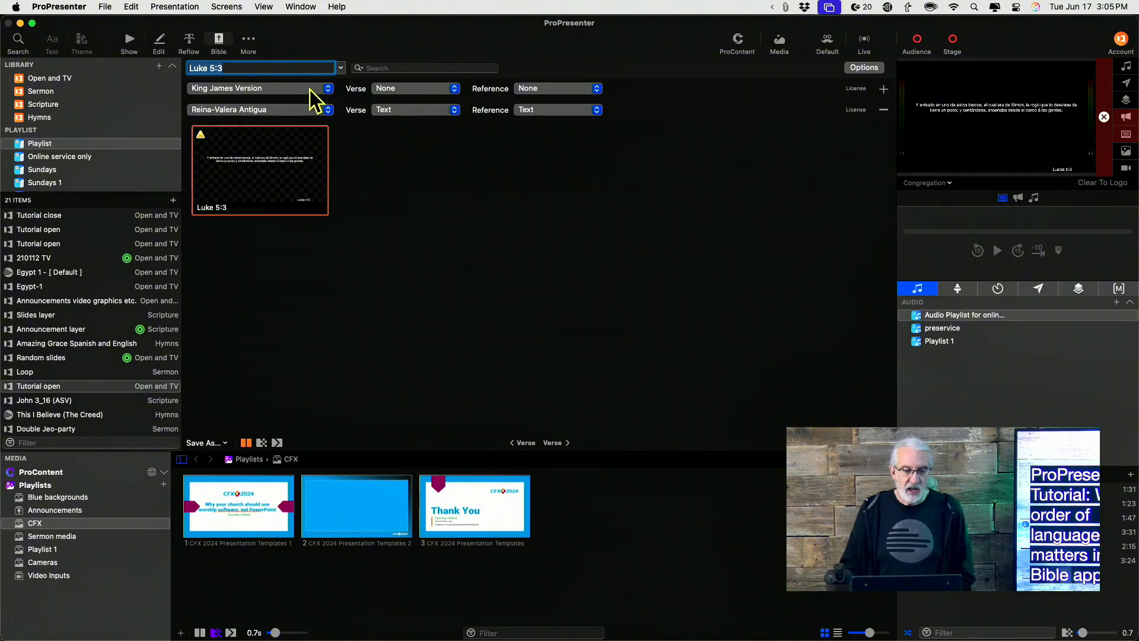
- Remove the second translation and set the remaining one to Reina-Valera Antigua
click(330, 89)
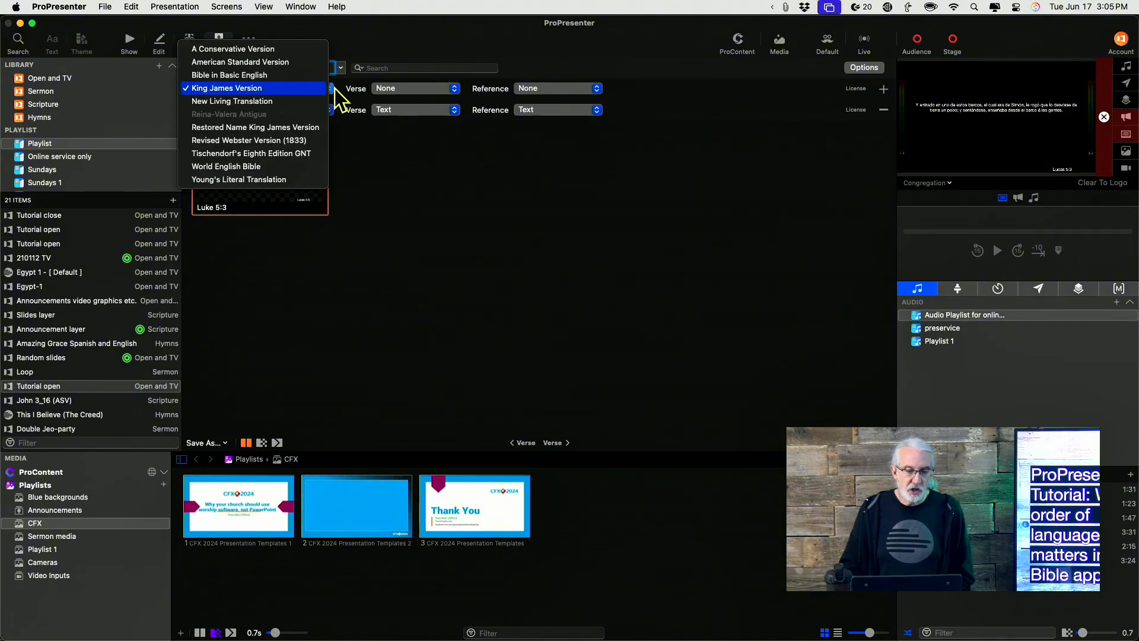
click(365, 69)
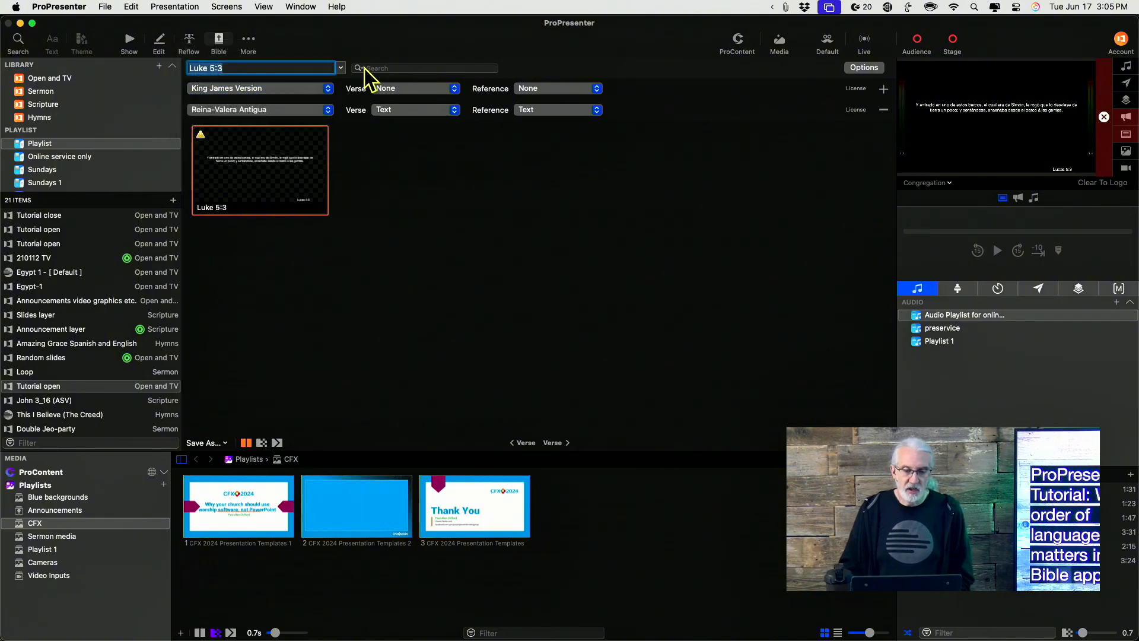
click(884, 111)
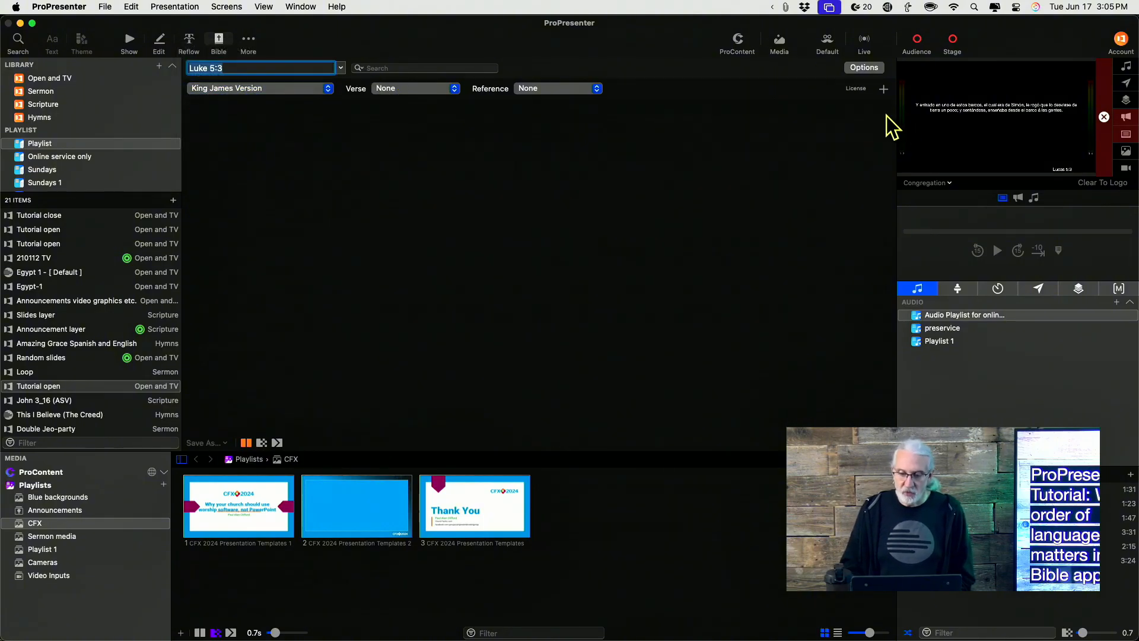
click(329, 89)
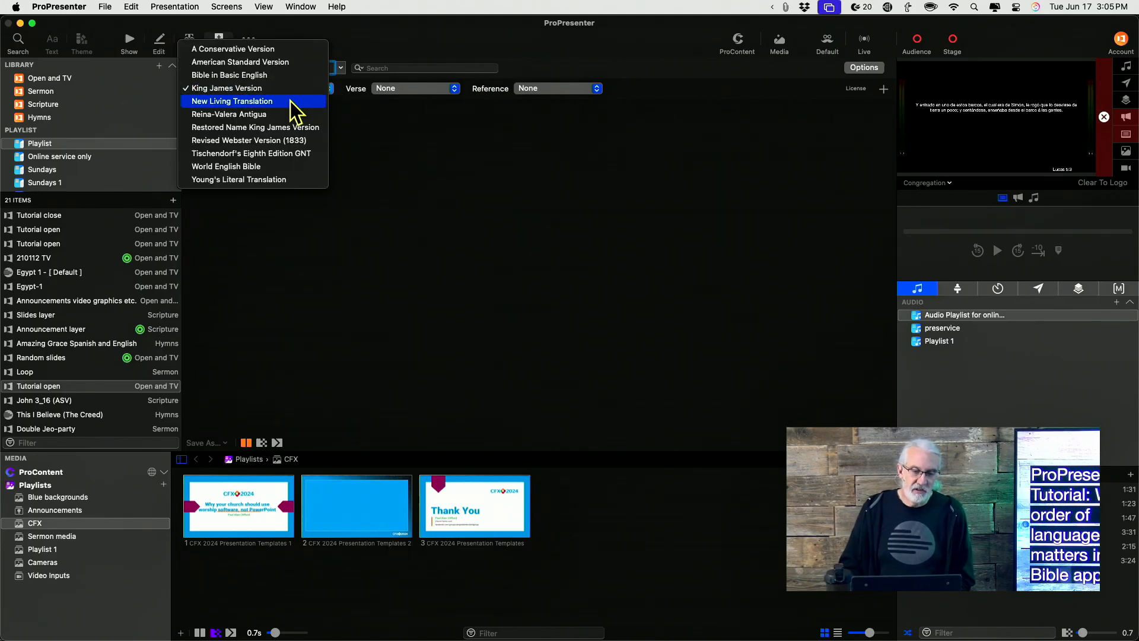
click(286, 115)
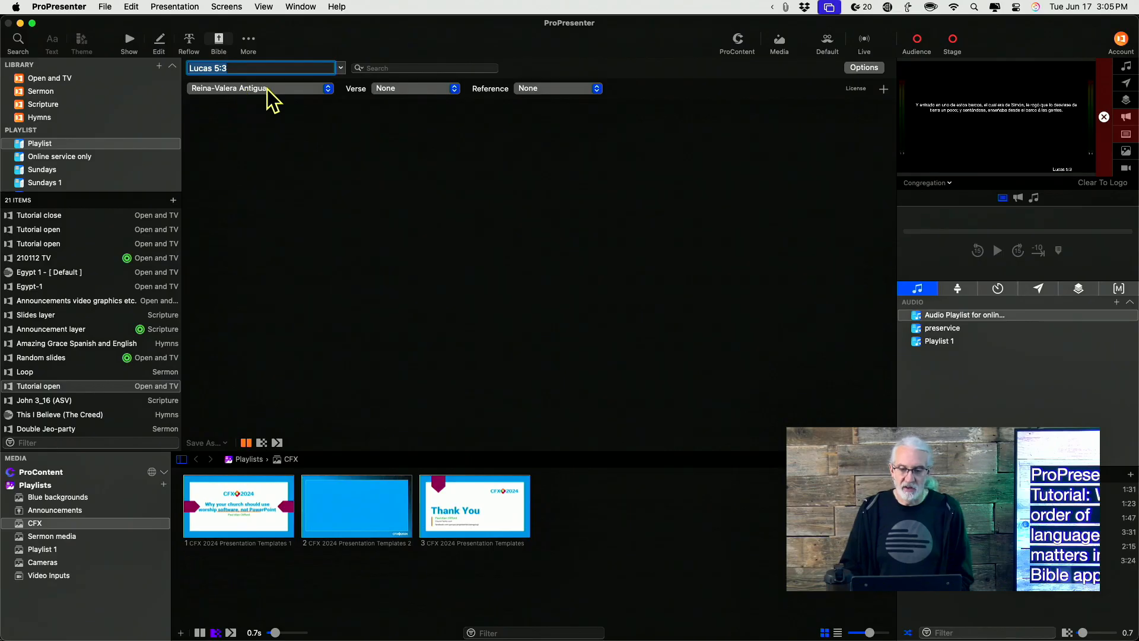
- Assign the Reina-Valera Antigua verse to the second text box of the slide theme
click(451, 93)
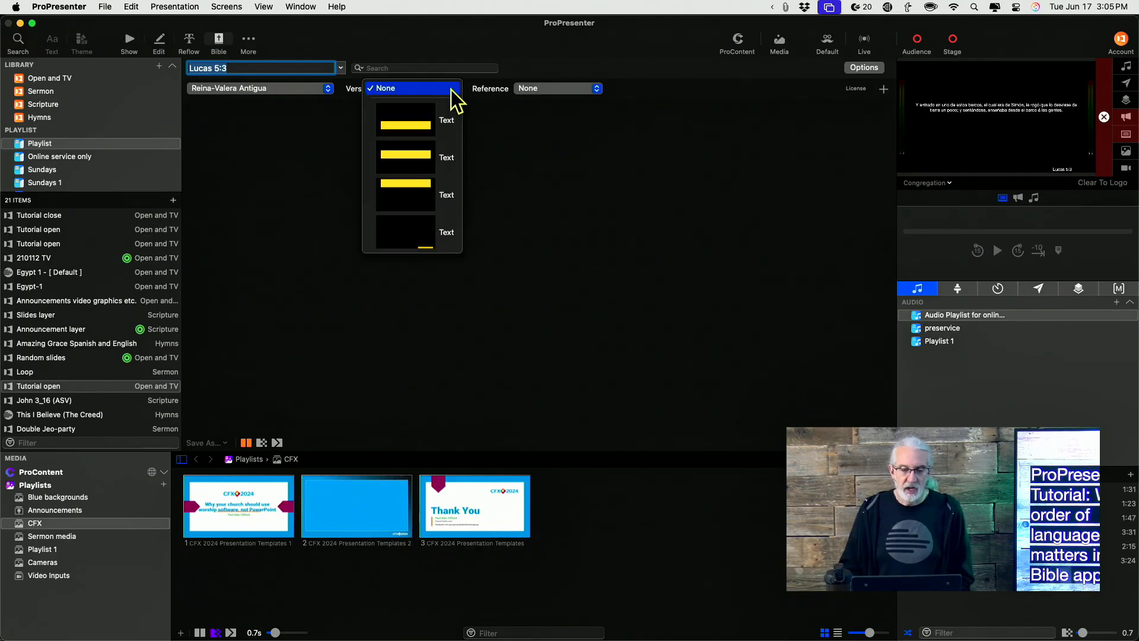
click(433, 152)
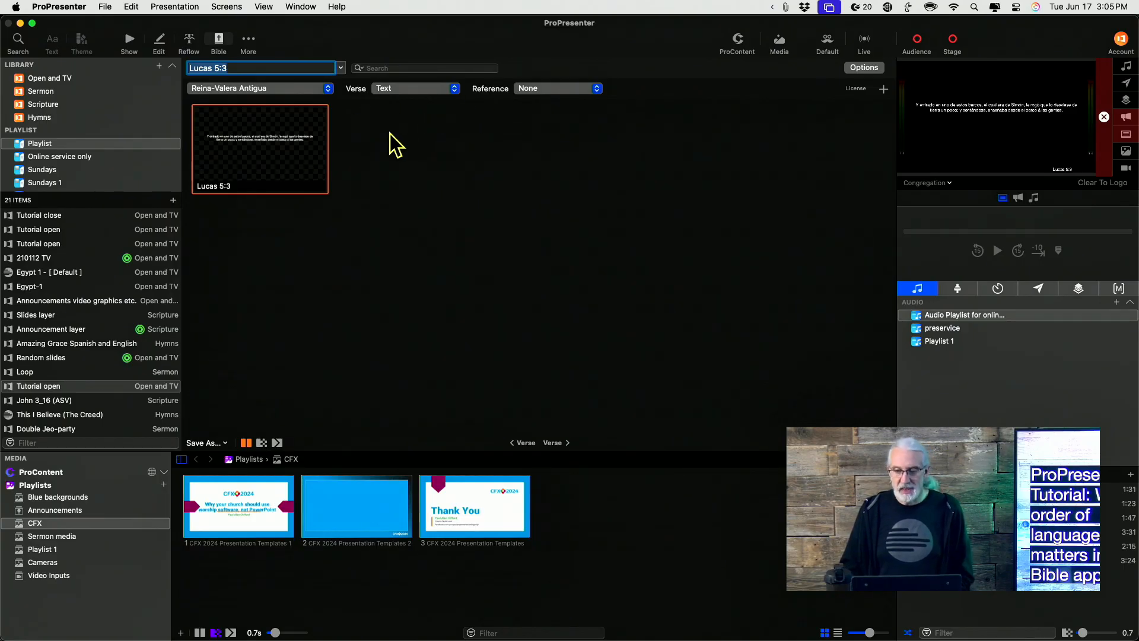
- Turn Break on New Verse off and back on in the Bible slide options
click(863, 67)
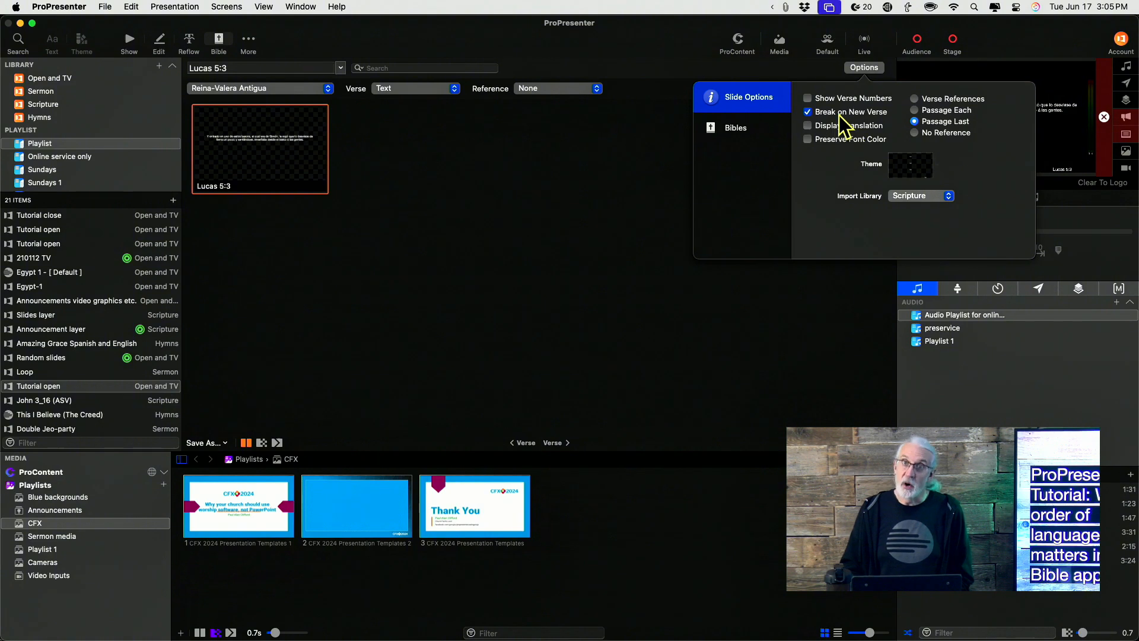
click(809, 114)
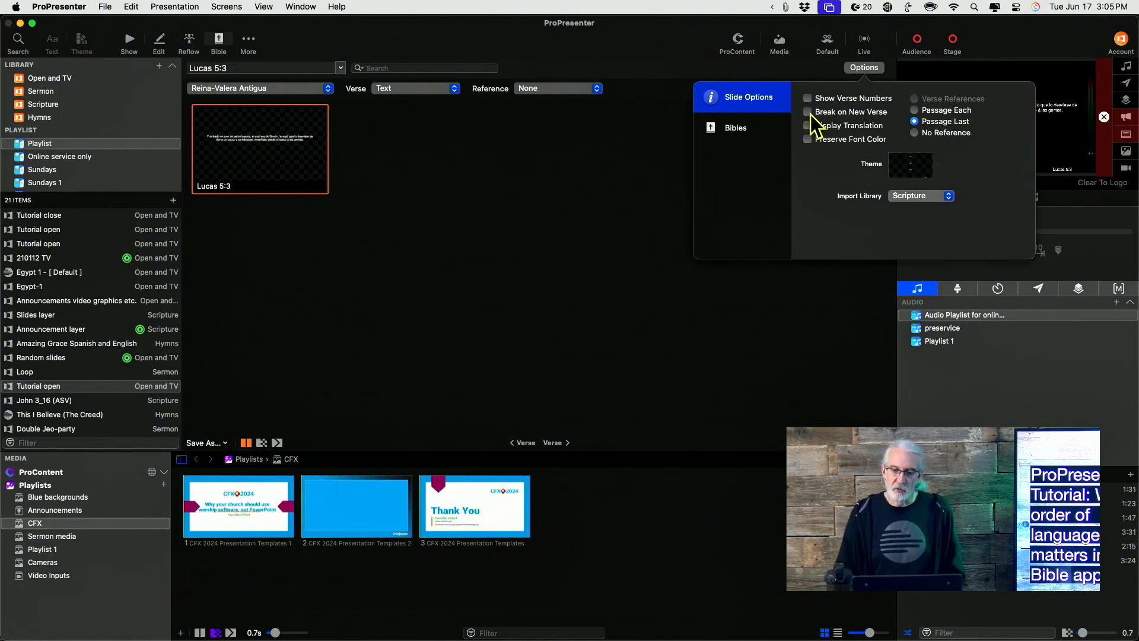
click(809, 115)
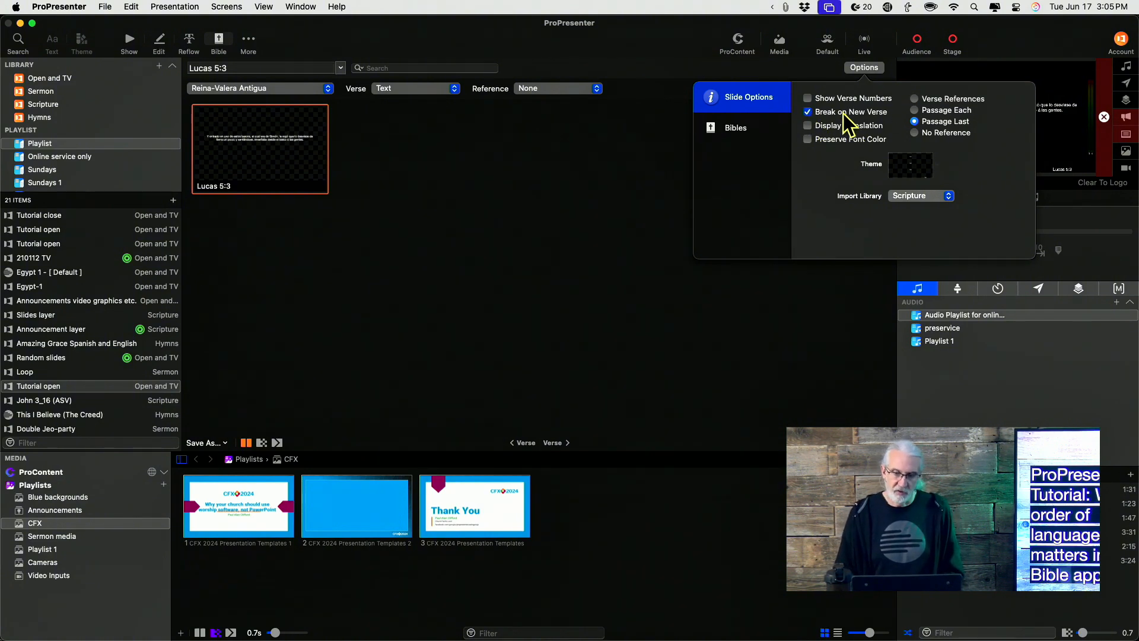
click(516, 172)
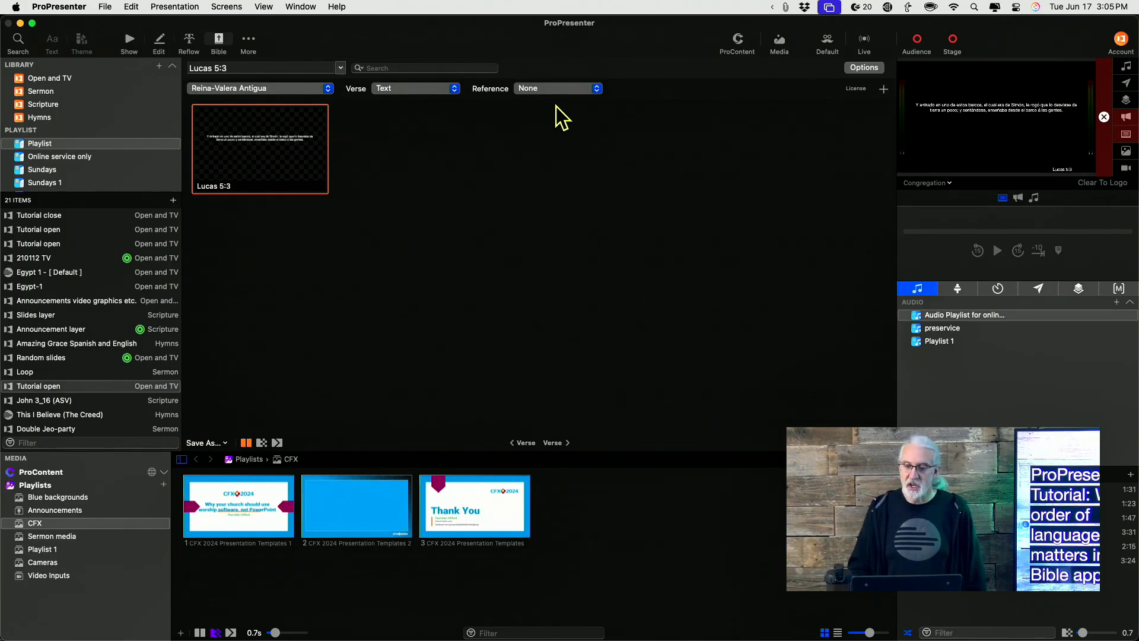
- Add a second translation, look through the available Bible versions, and remove the added translation again
click(884, 89)
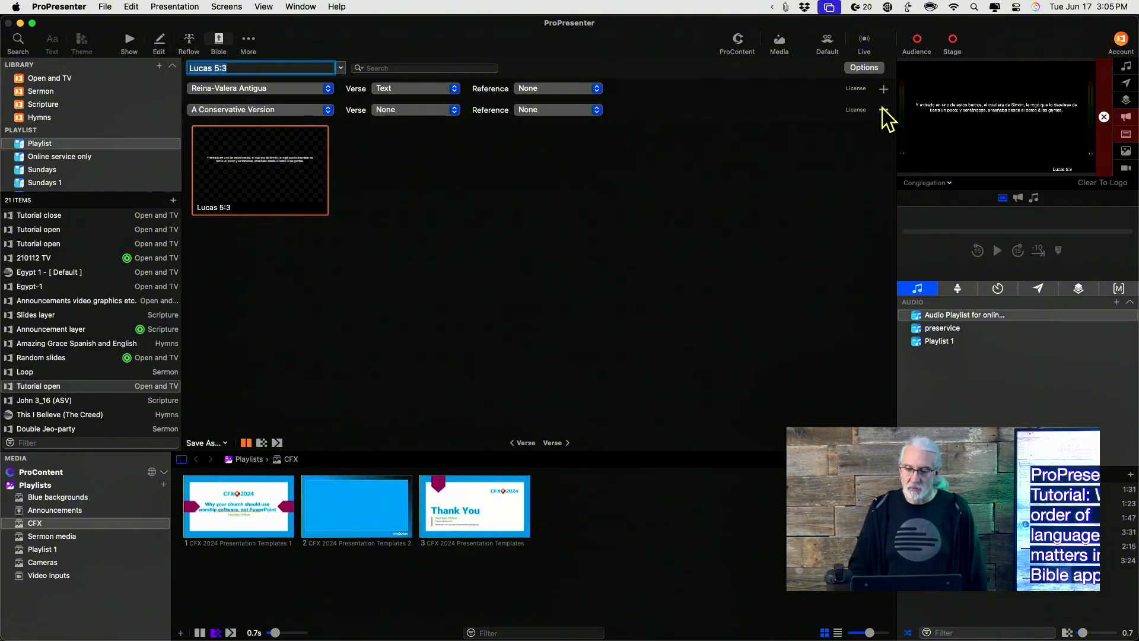
click(883, 109)
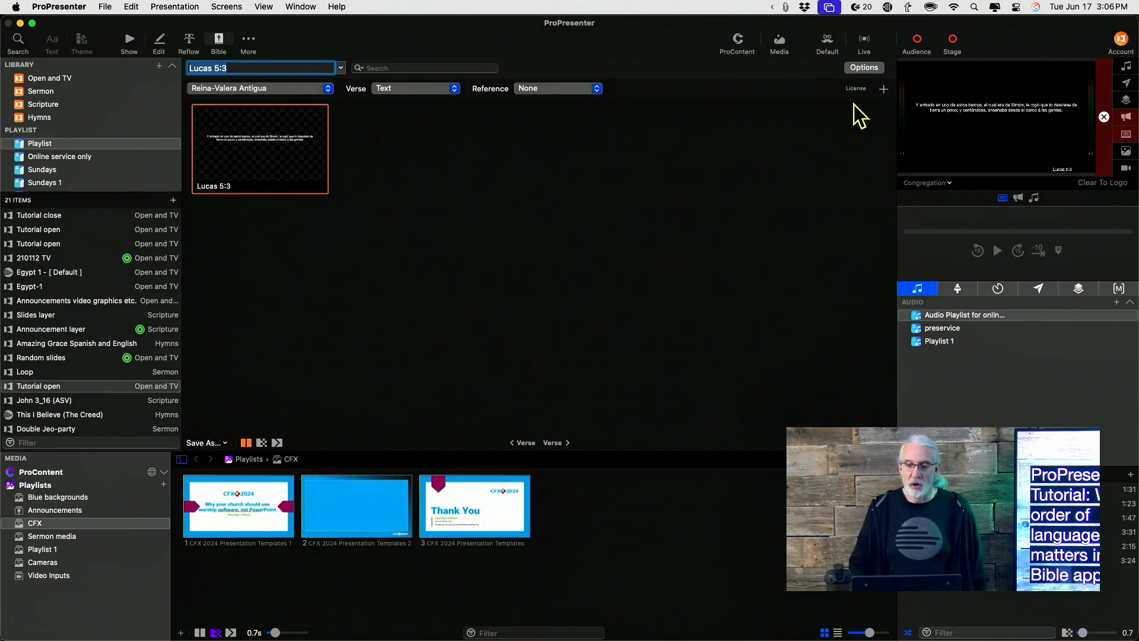
click(884, 89)
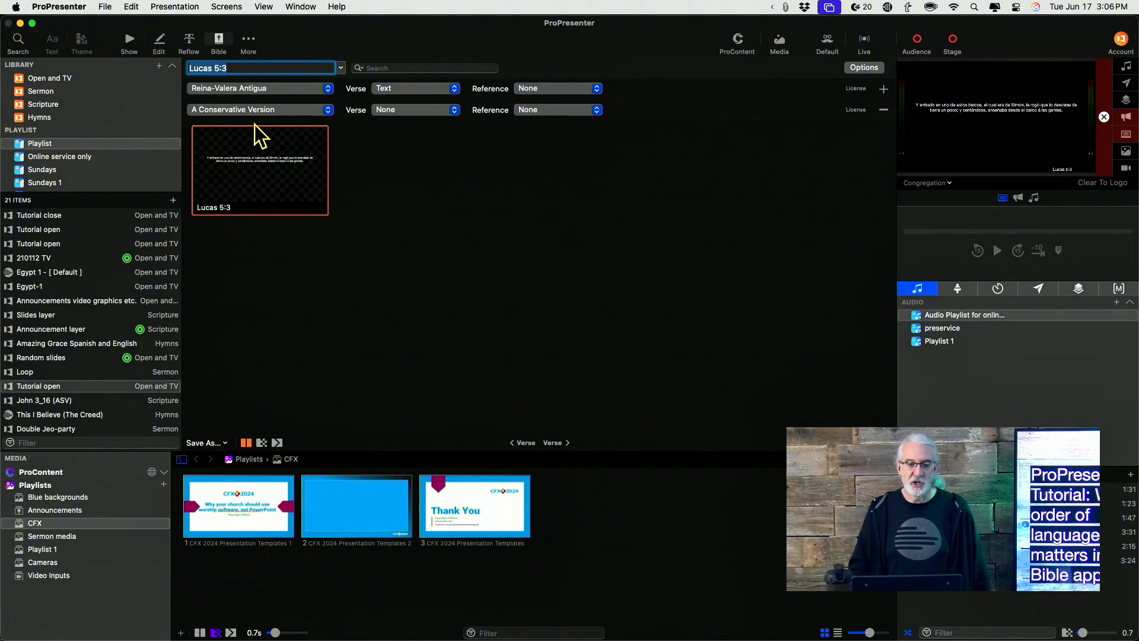
click(329, 110)
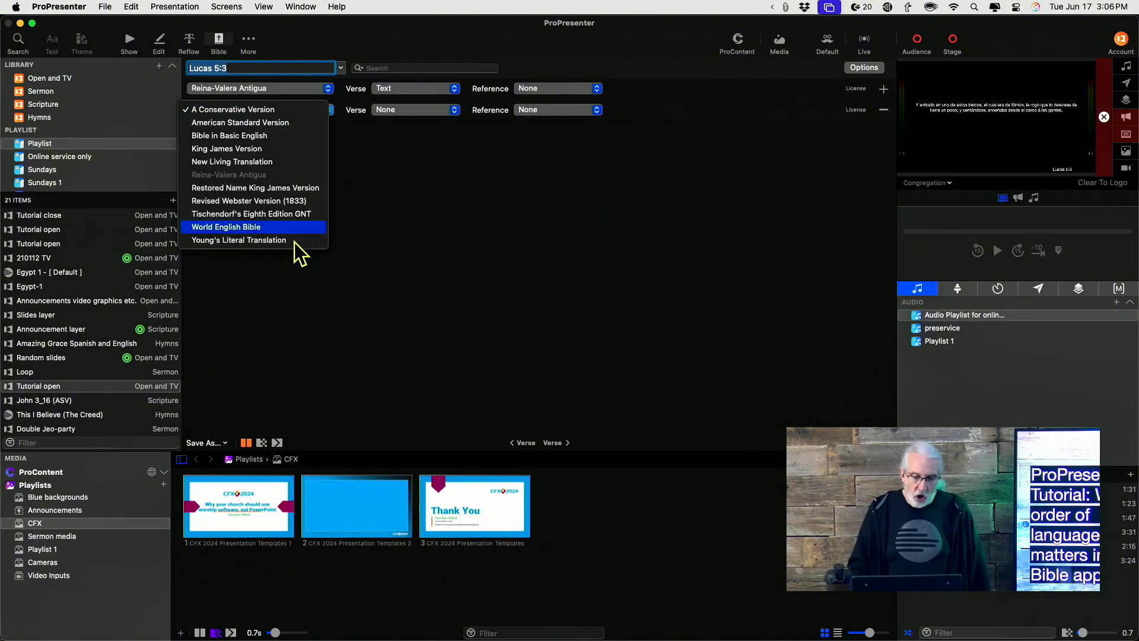
click(378, 144)
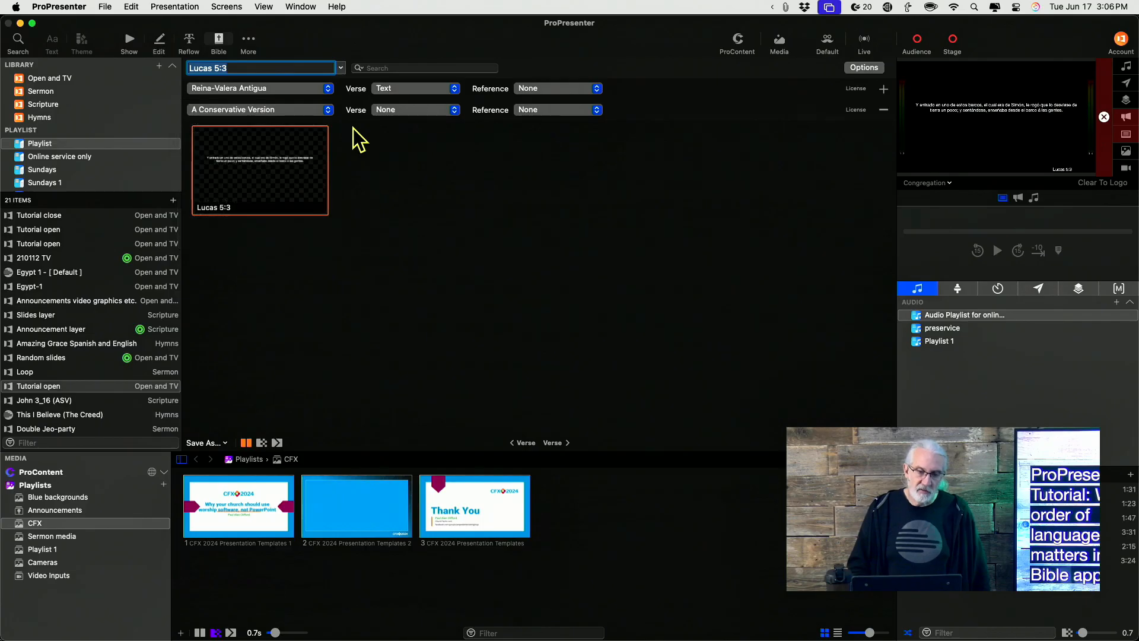
click(884, 109)
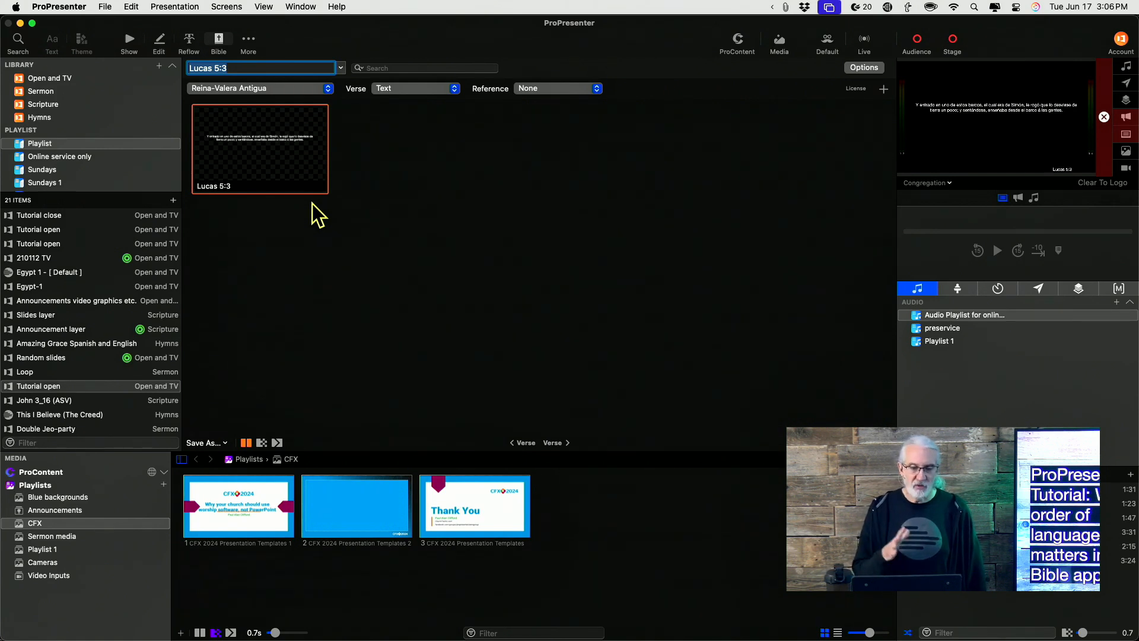
- Switch the translation to New Living Translation and back to Reina-Valera Antigua to compare the passage's reference language
click(332, 89)
click(299, 74)
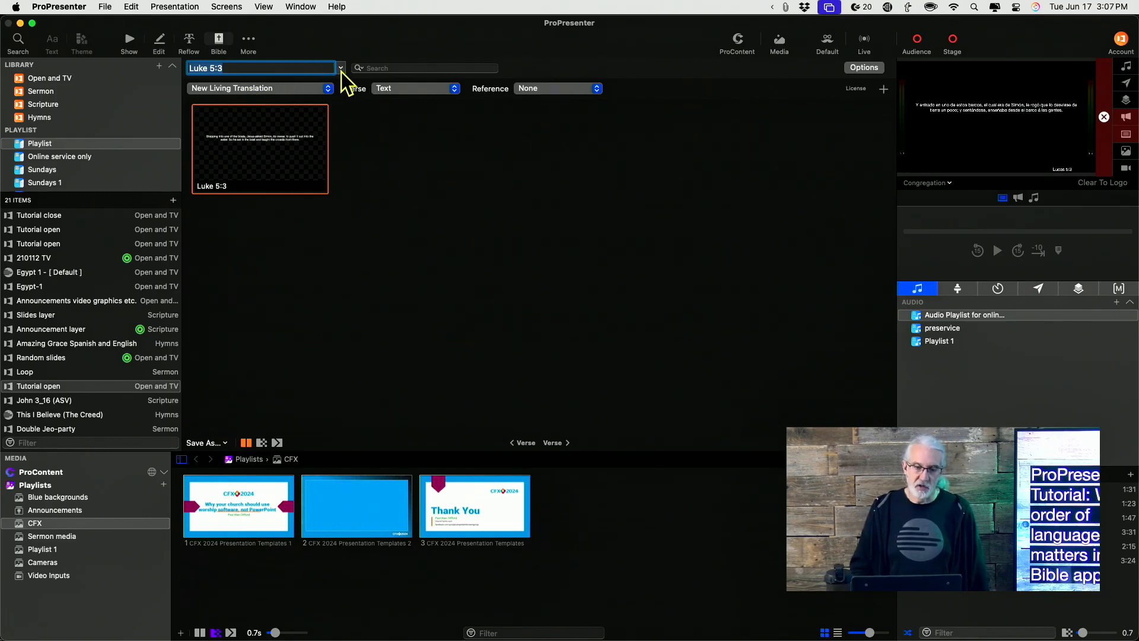
click(326, 89)
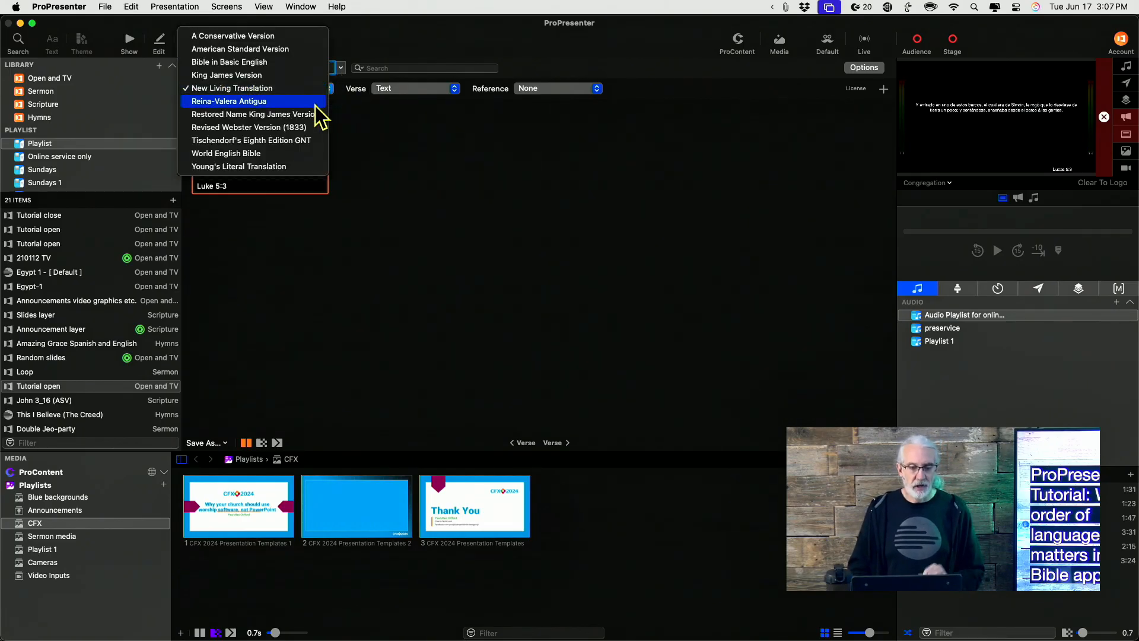
click(314, 102)
- Search the Bible text for "lamb of God" in Reina-Valera Antigua, and repeat the search with the translation set to New Living Translation
click(426, 66)
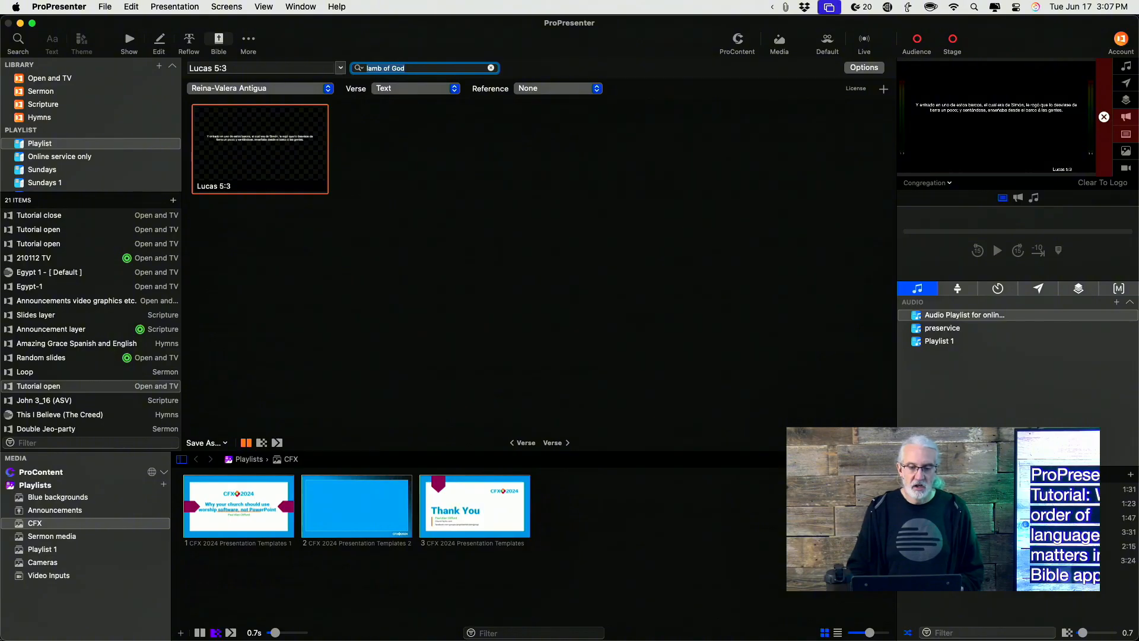
click(328, 89)
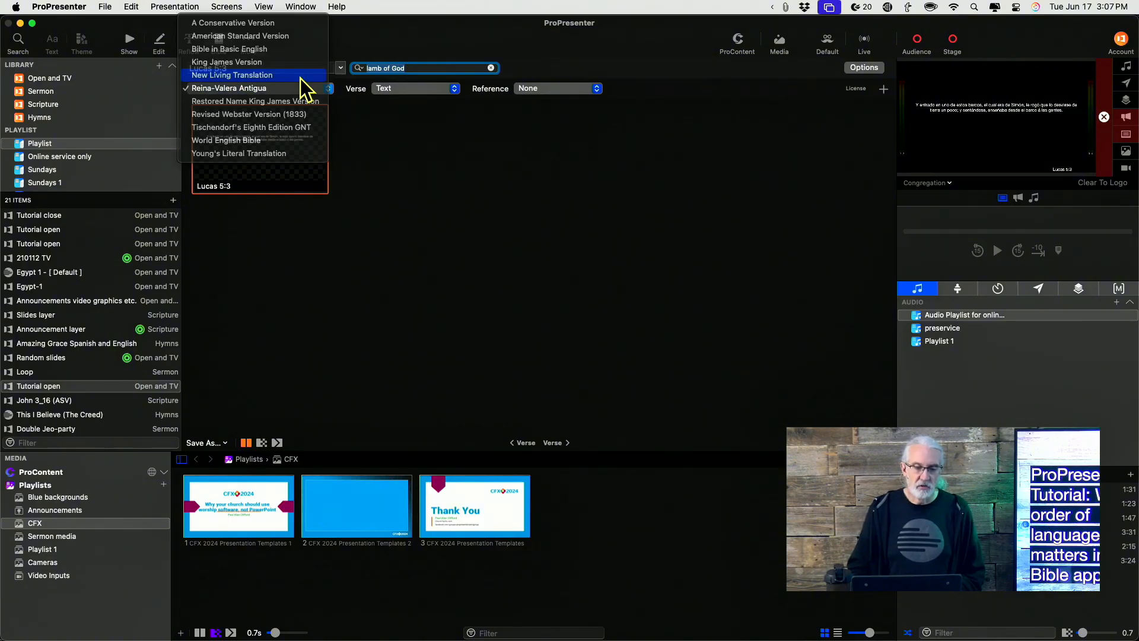
click(301, 76)
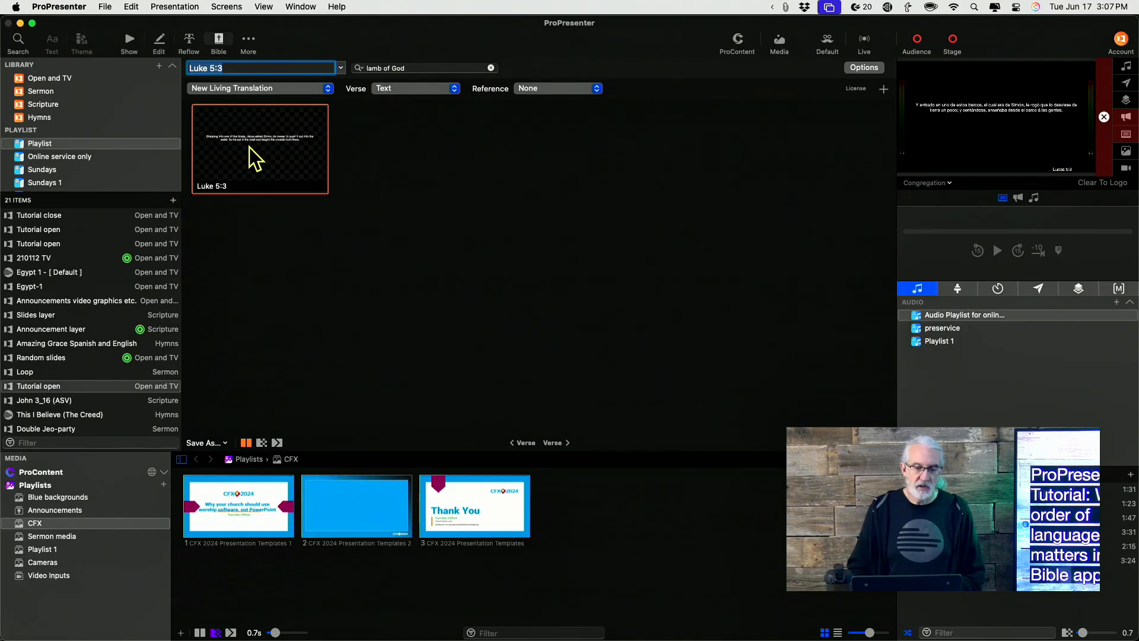
click(439, 67)
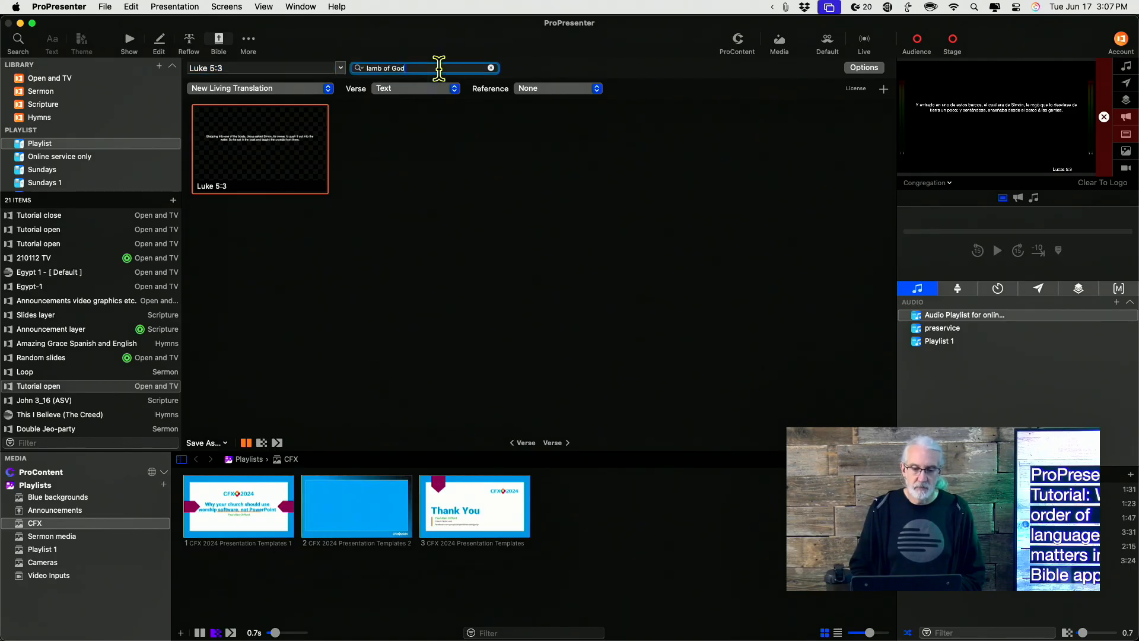
key(Return)
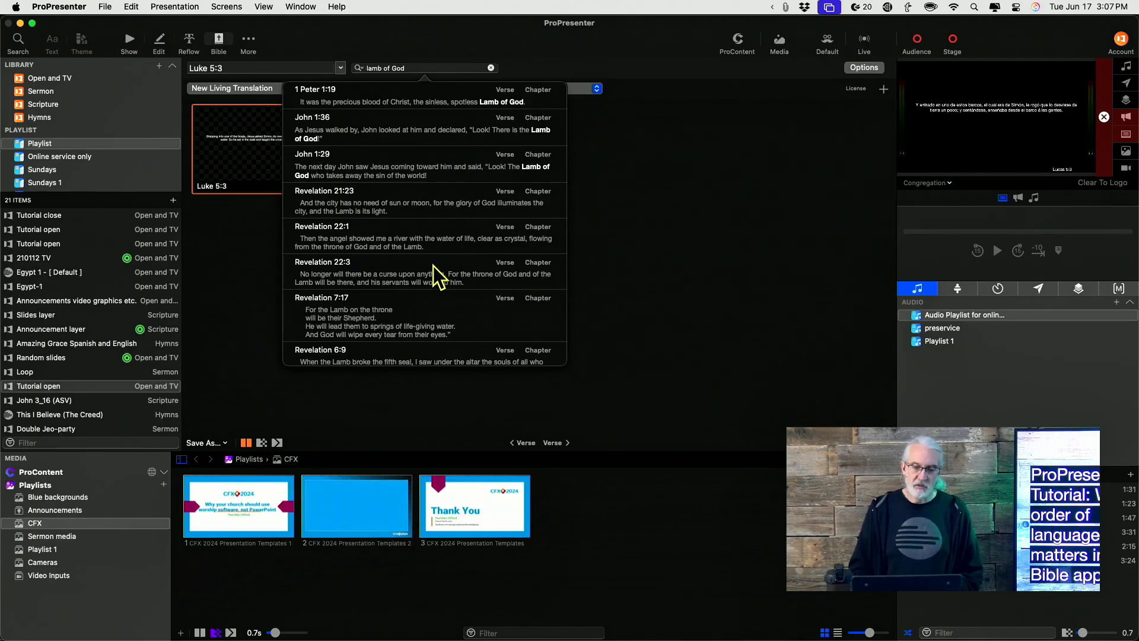
click(631, 257)
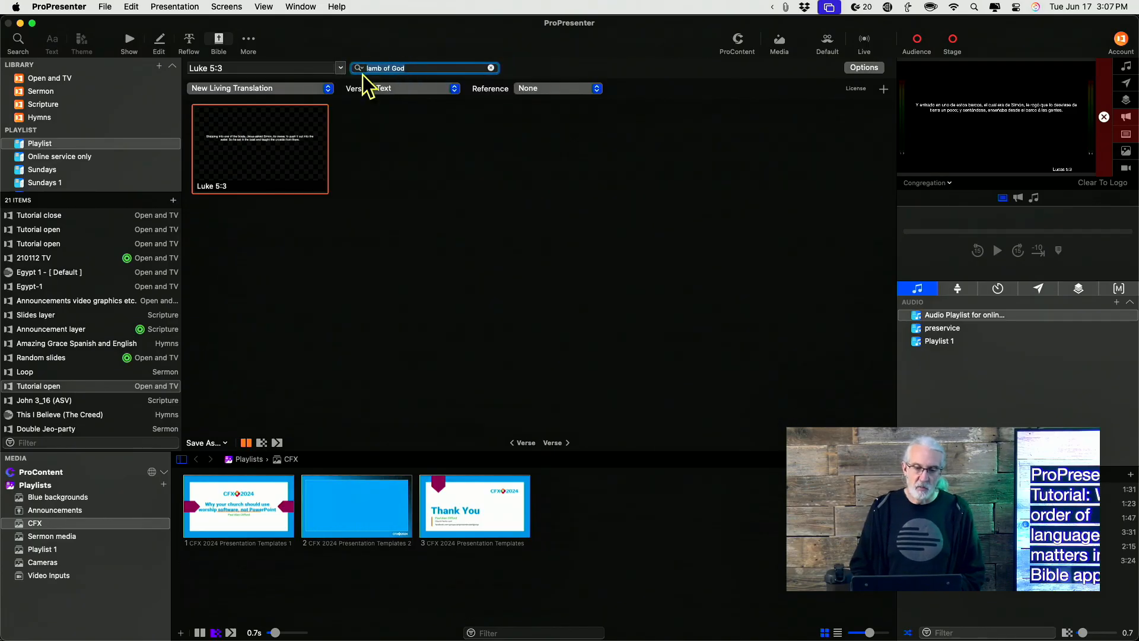